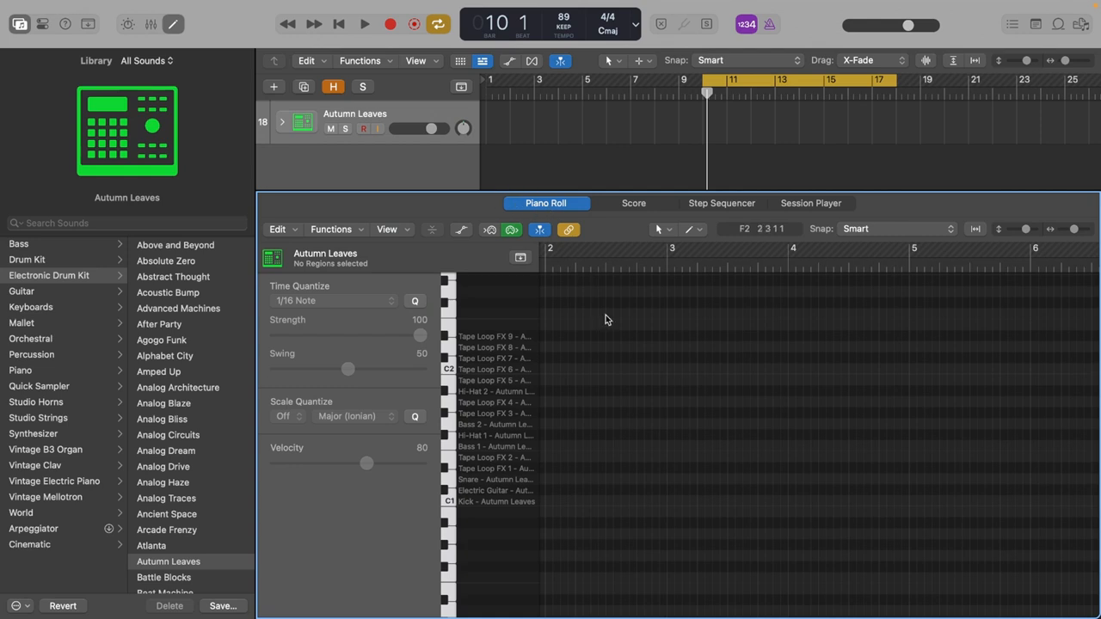
Add kick notes on beats 1 and 3 of bar 10 on the Autumn Leaves track.
key("Return")
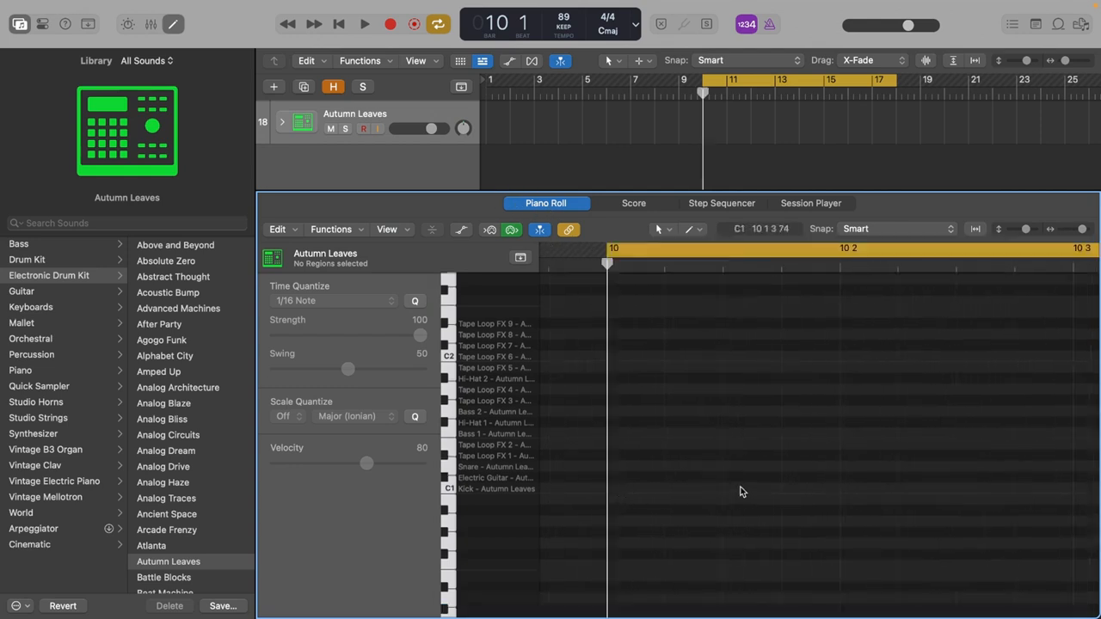
left_click(628, 489)
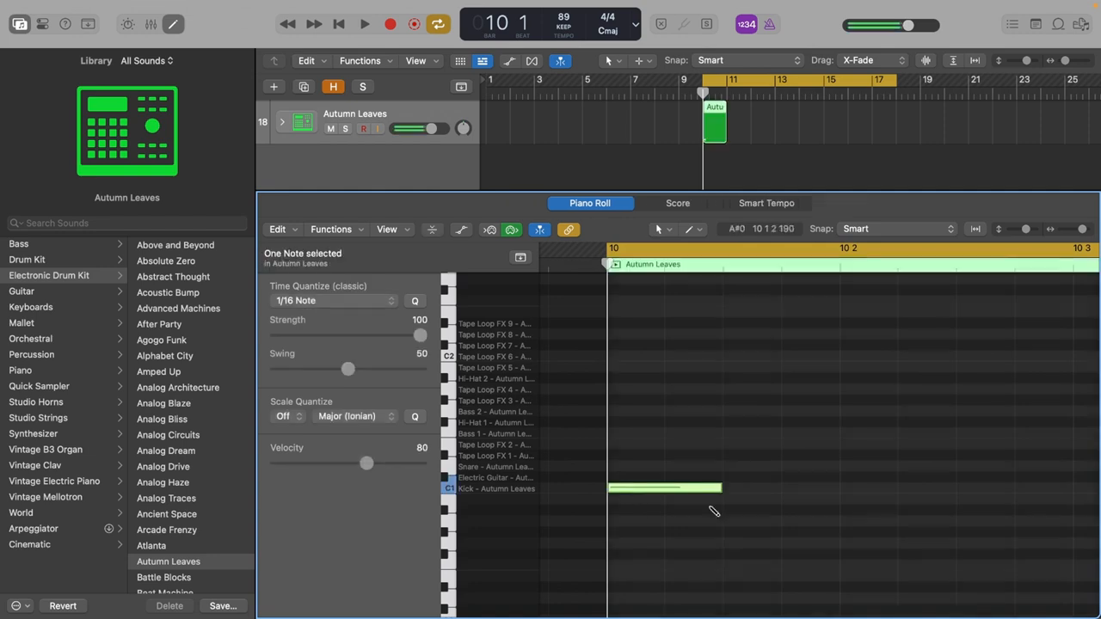
scroll(697, 480, "down", 5)
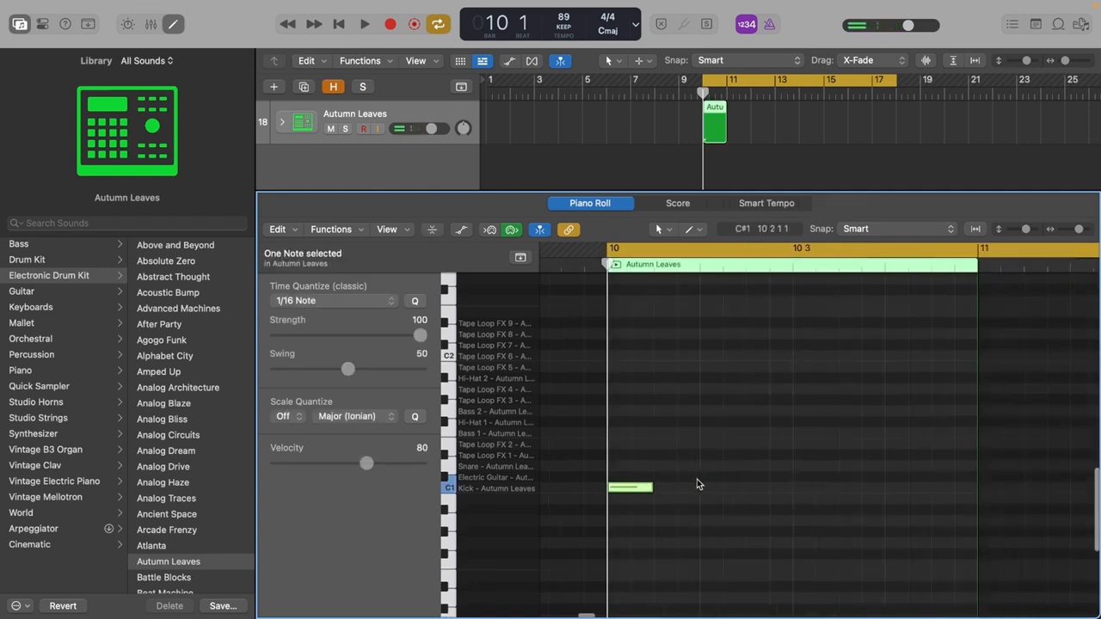
left_click(697, 479)
scroll(692, 485, "right", 2)
left_click_drag(590, 484, 773, 484)
left_click(774, 516)
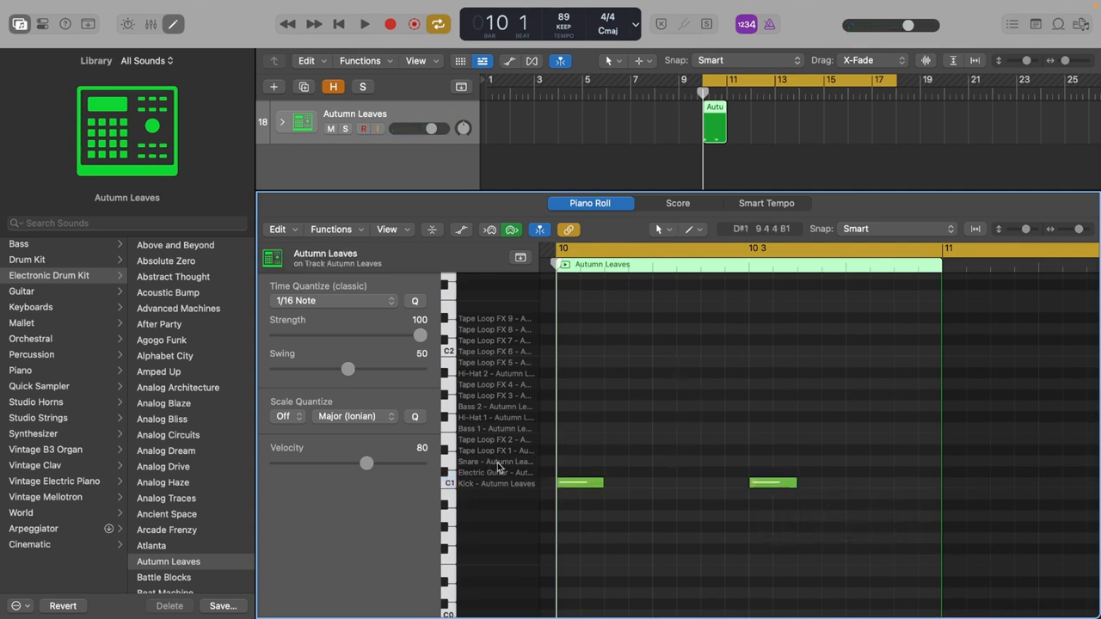
Add snare notes on beats 2 and 4 of bar 10.
left_click(662, 461)
left_click(856, 462)
left_click(857, 493)
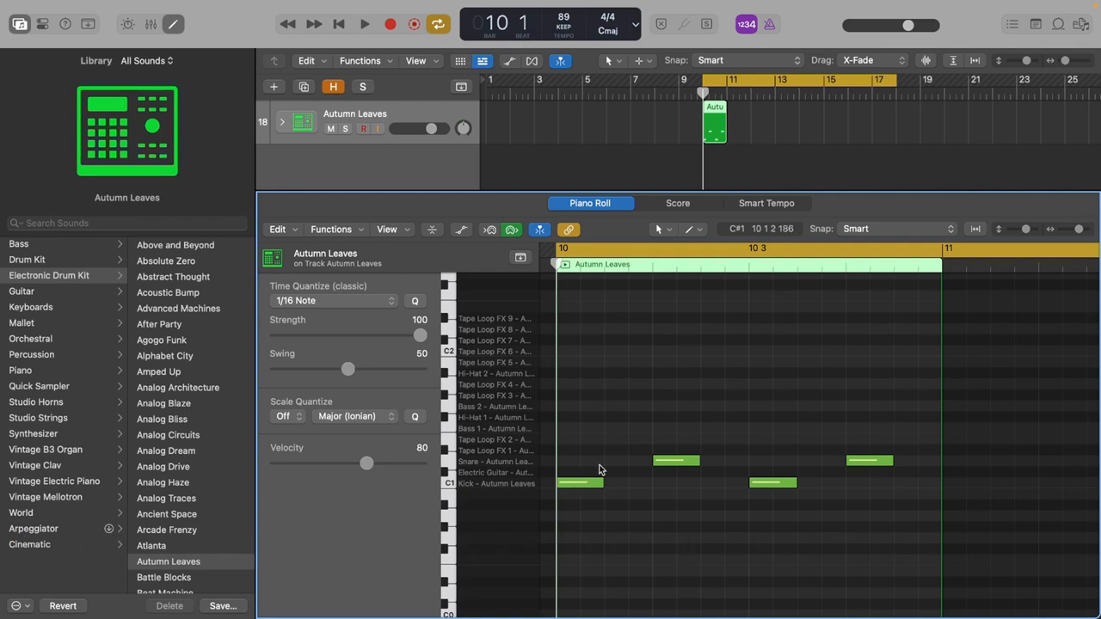
Mute both snare notes and play the kicks alone with the cycle range shortened to bar 10.
left_click_drag(603, 454, 874, 476)
key("ctrl+m")
left_click(803, 388)
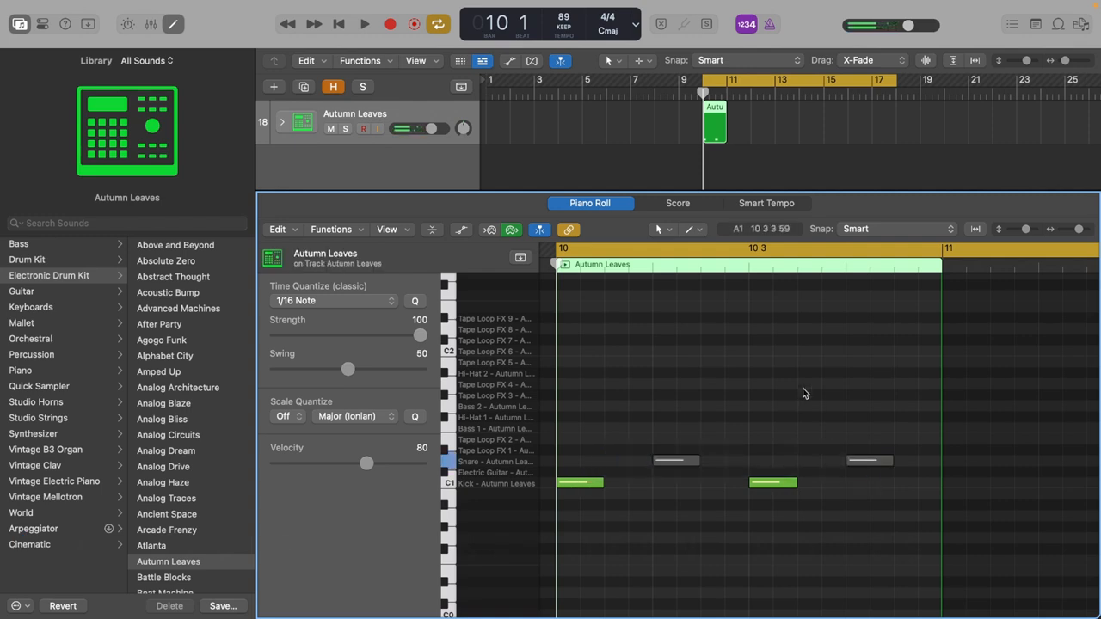
key("space")
left_click_drag(896, 80, 727, 86)
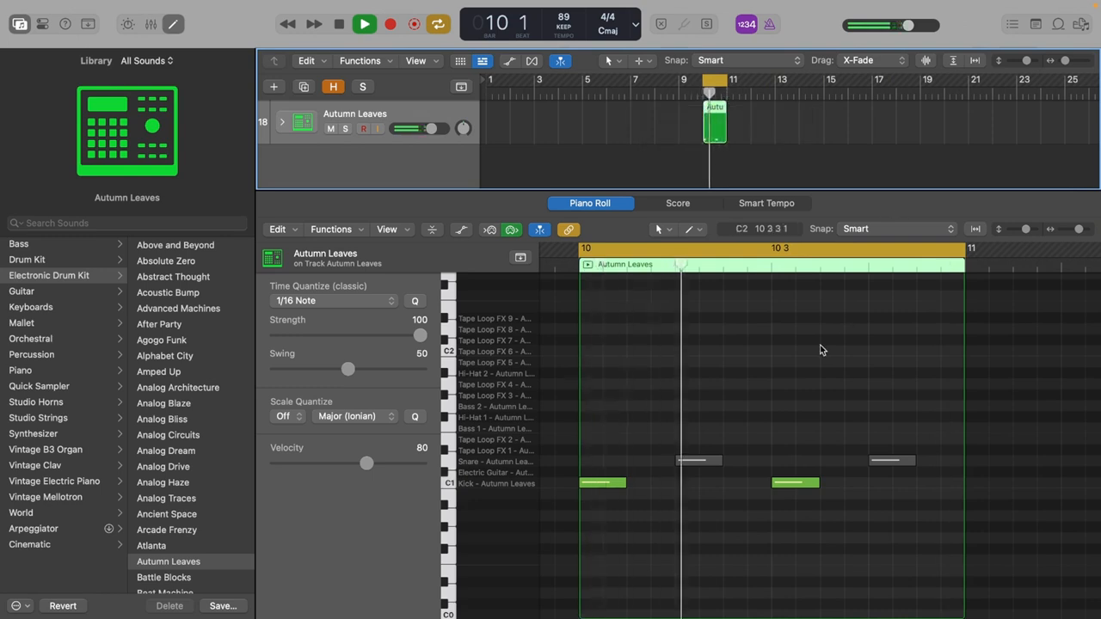
key("space")
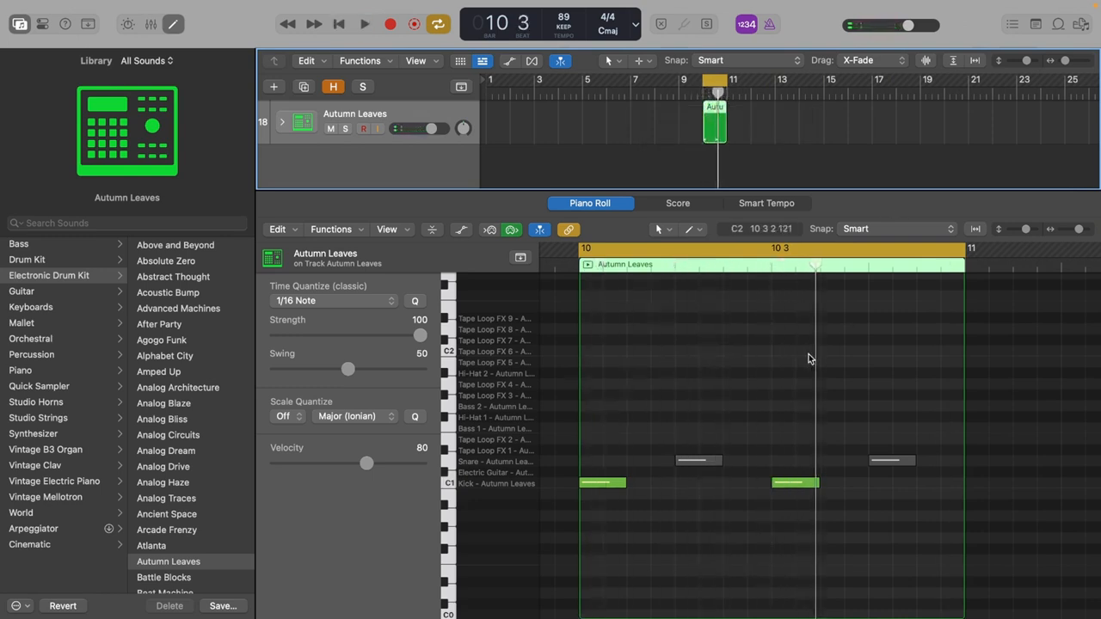
Unmute both snare notes and play the kick and snare loop.
left_click(698, 460)
left_click_drag(877, 434, 887, 484)
key("ctrl+m")
left_click(822, 412)
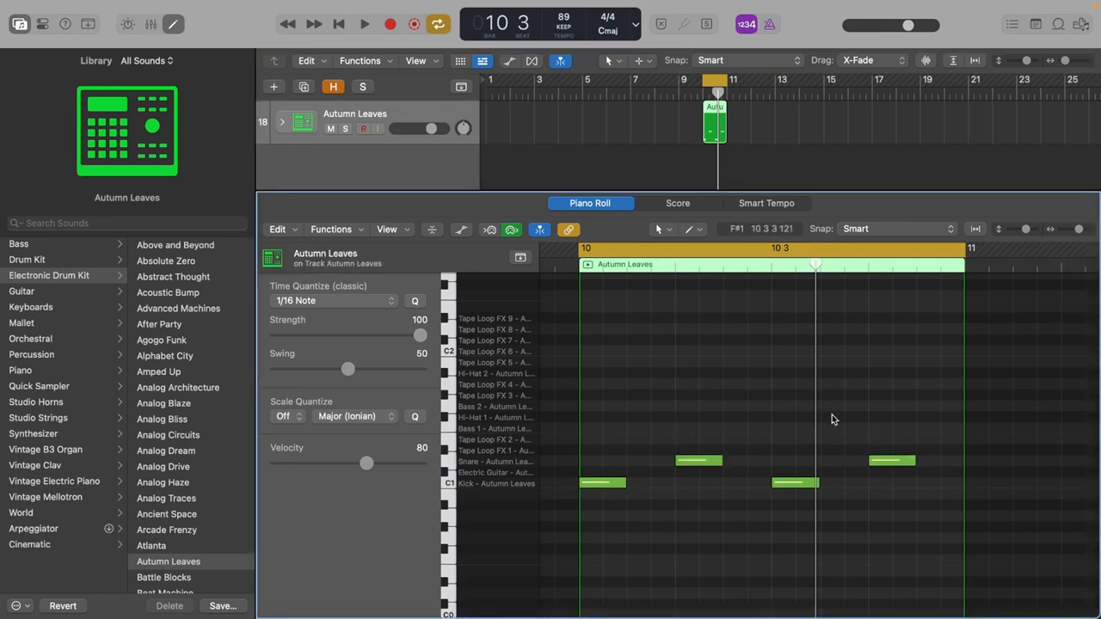
key("space")
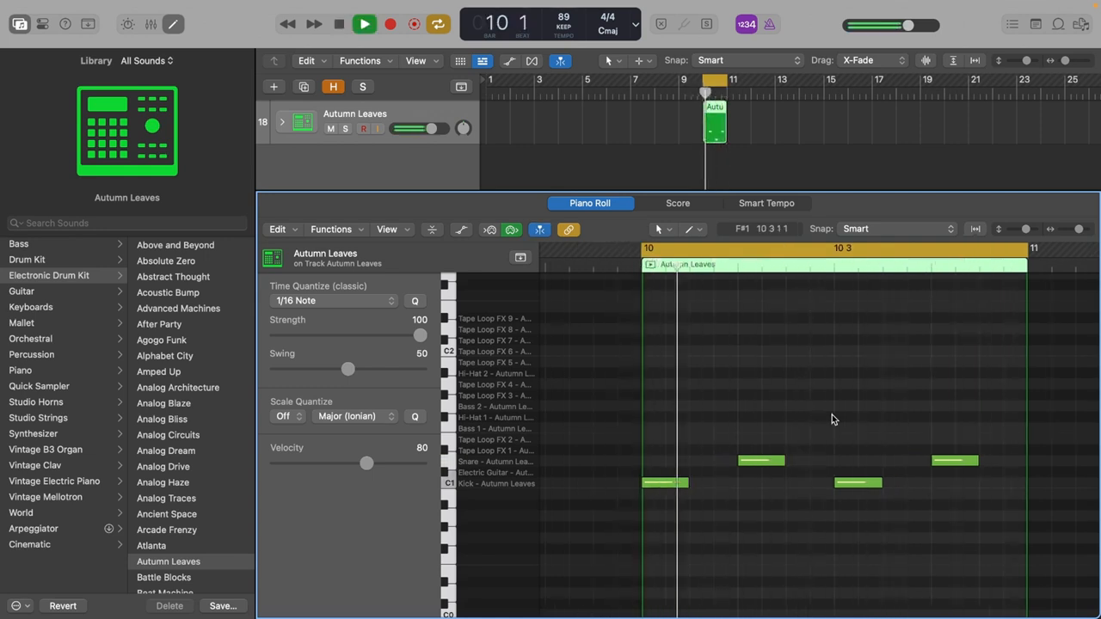
key("space")
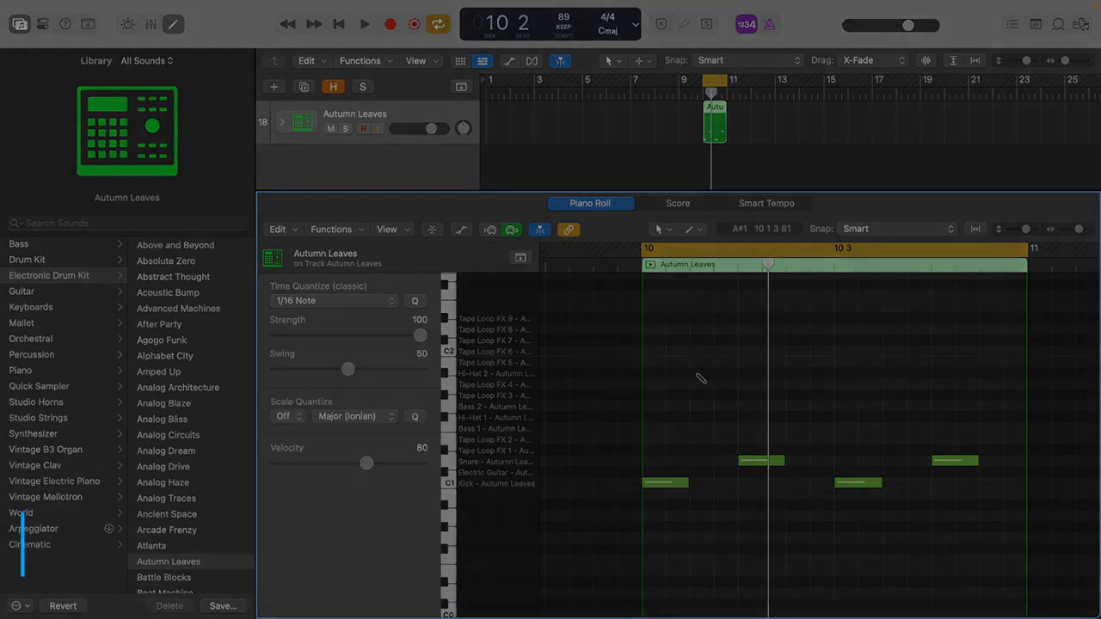
Add Hi-Hat 1 notes on the off-beat eighth of all four beats in bar 10 and play the loop.
left_click(700, 373)
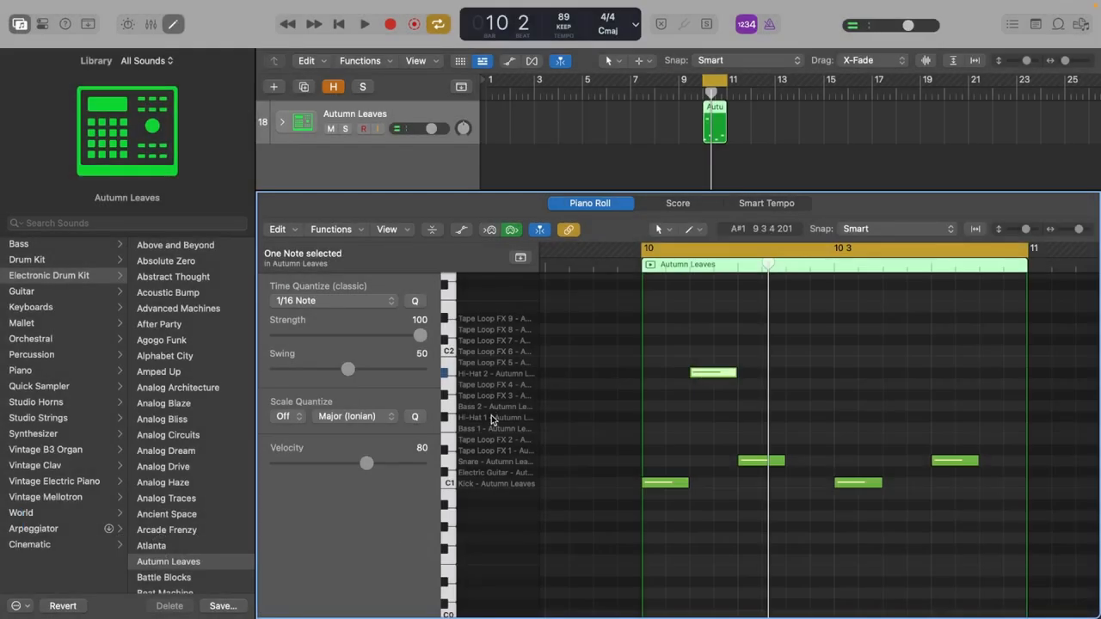
left_click_drag(701, 373, 700, 417)
left_click(767, 419)
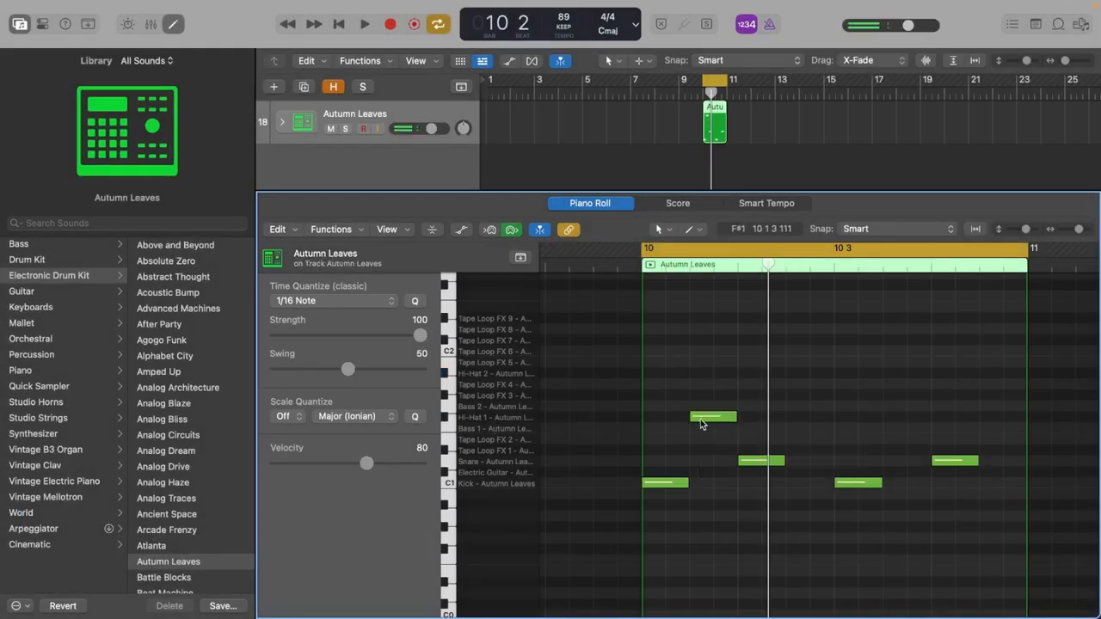
left_click(700, 419)
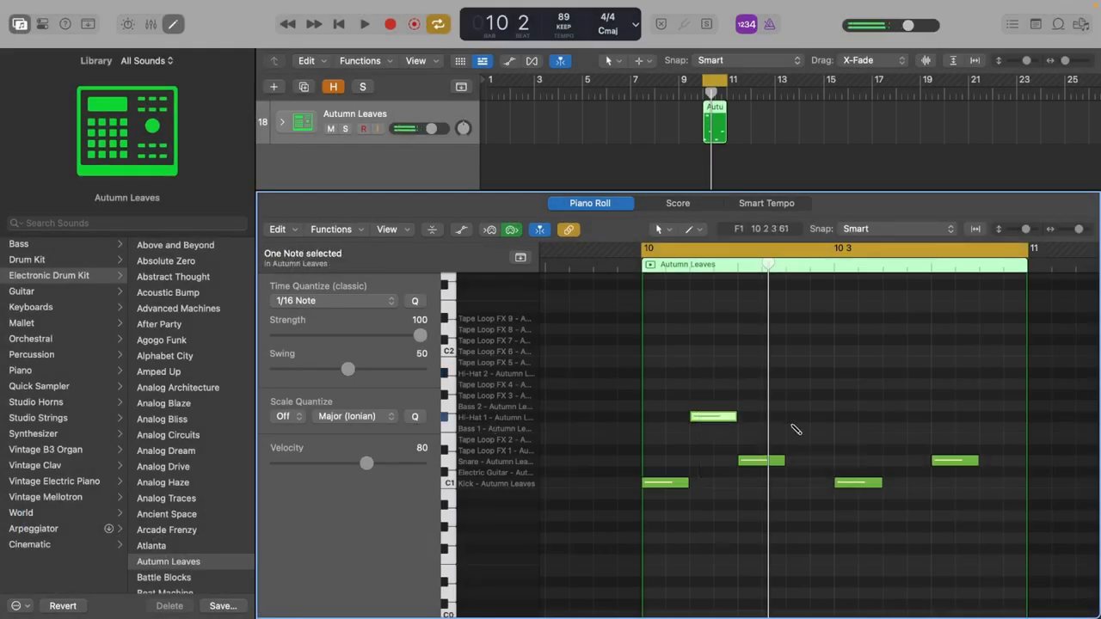
left_click(793, 418, "super")
left_click(895, 418, "super")
left_click(983, 418, "super")
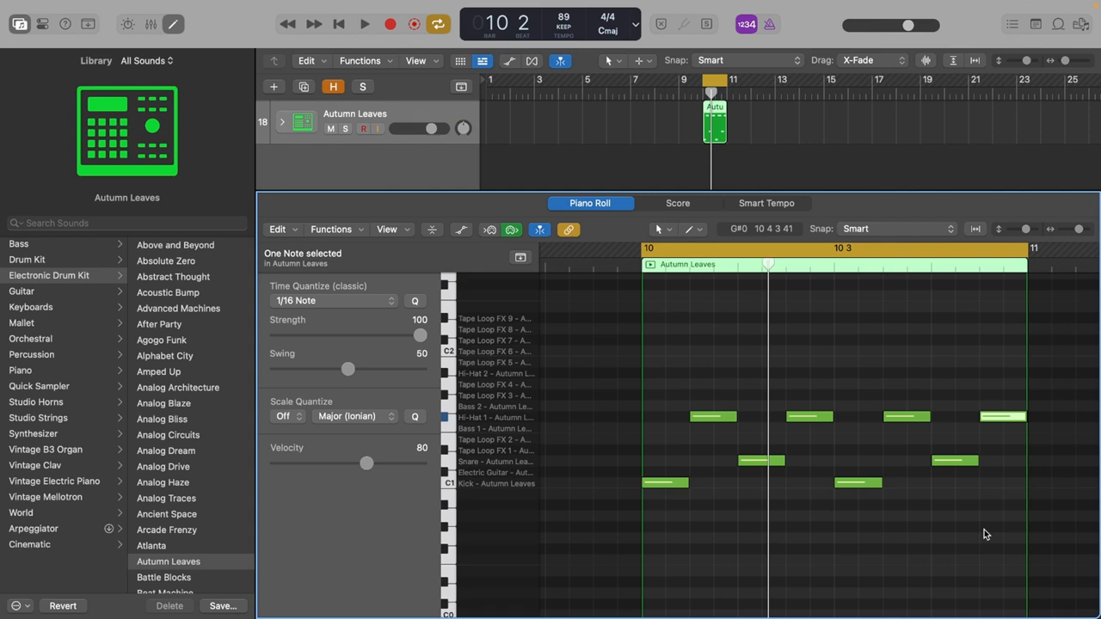
key("space")
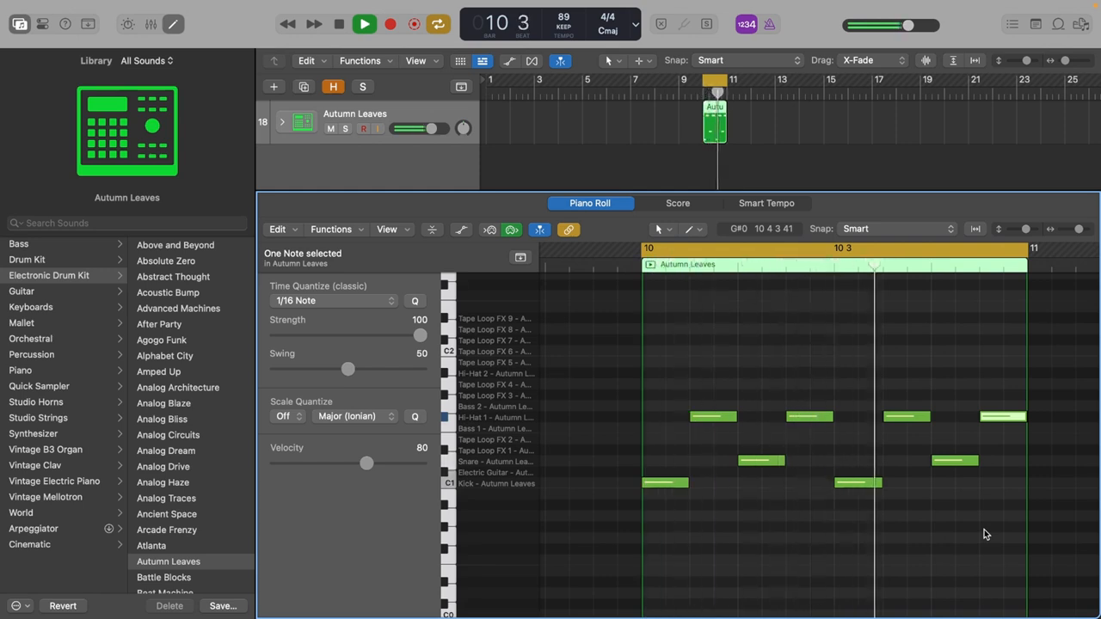
key("space")
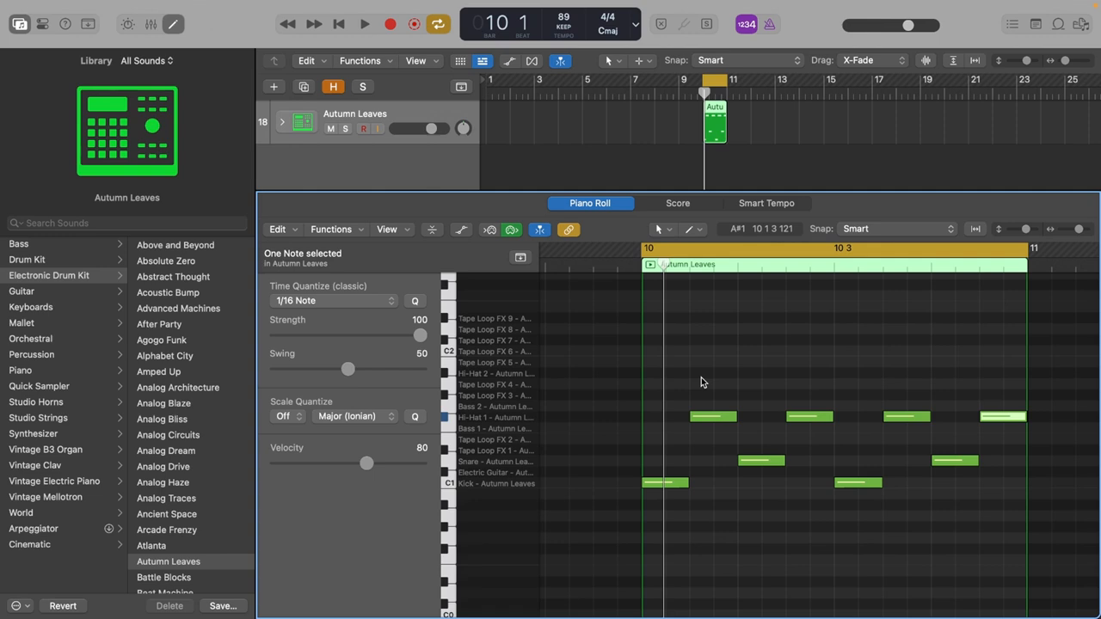
Shorten the four hi-hat notes to sixteenths and shift them to the last sixteenth of each beat.
left_click_drag(702, 396, 998, 419)
scroll(705, 387, "right", 3)
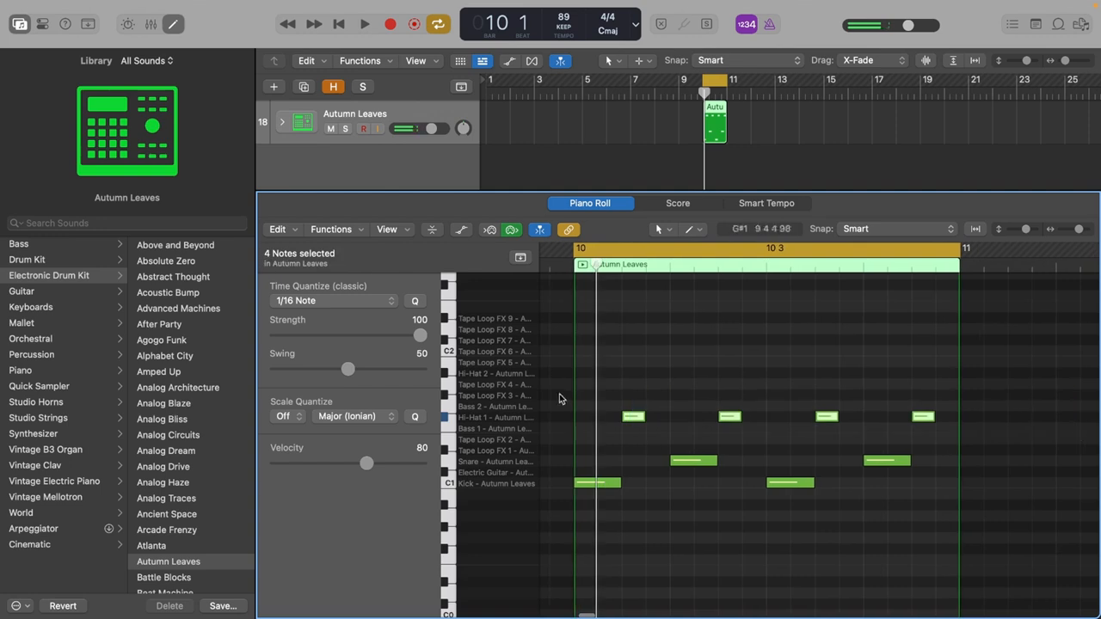
left_click(823, 541)
scroll(824, 540, "left", 4)
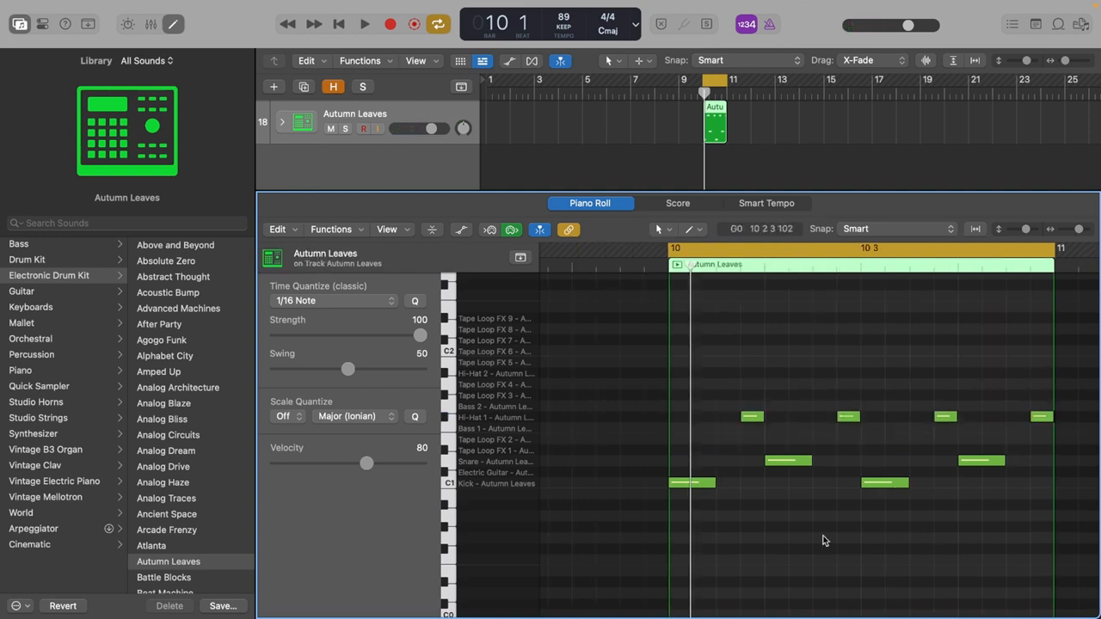
Try an extra kick and an electric guitar note on the third and fourth sixteenths of beat 1, and delete both.
left_click(681, 484)
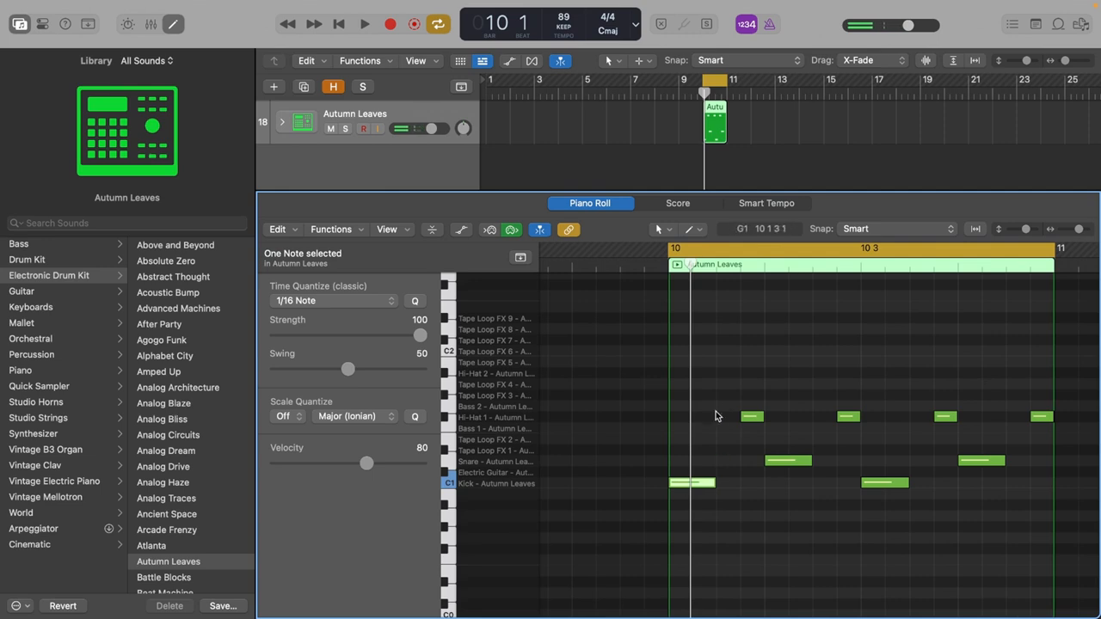
left_click_drag(697, 487, 758, 476)
left_click(793, 506)
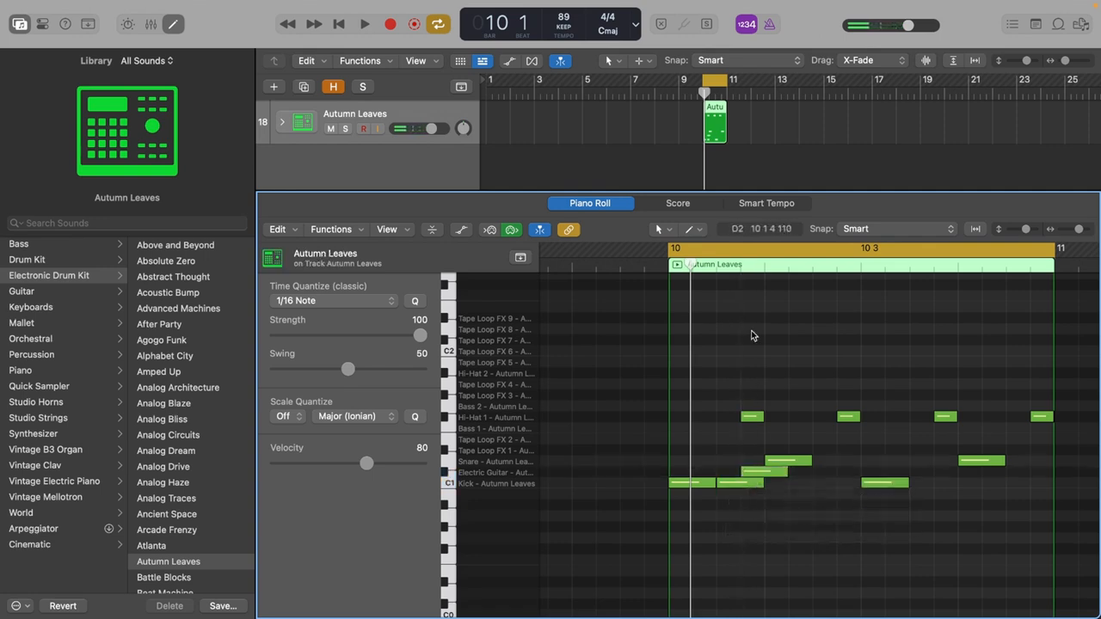
left_click(740, 266)
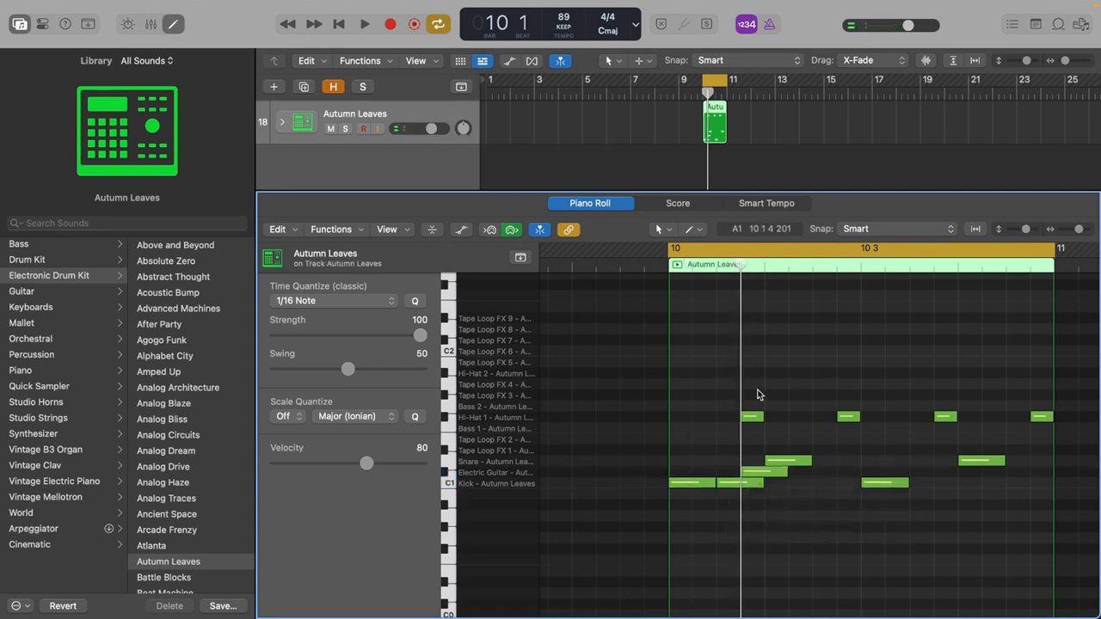
left_click(765, 475)
key("Delete")
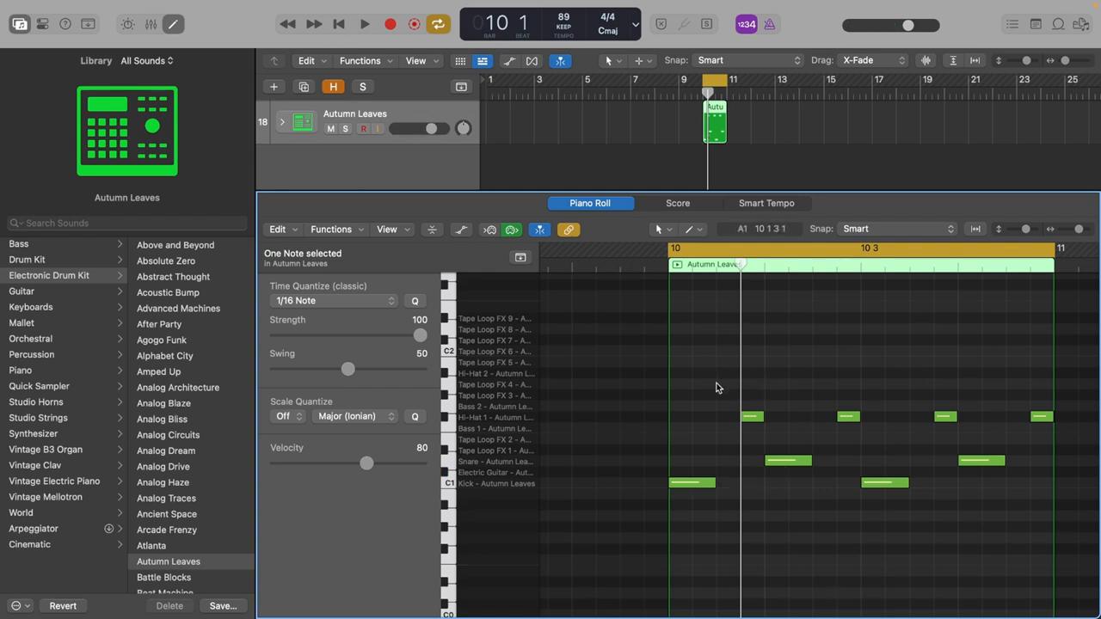
Play the loop with the hi-hats on the last sixteenth of each beat.
key("space")
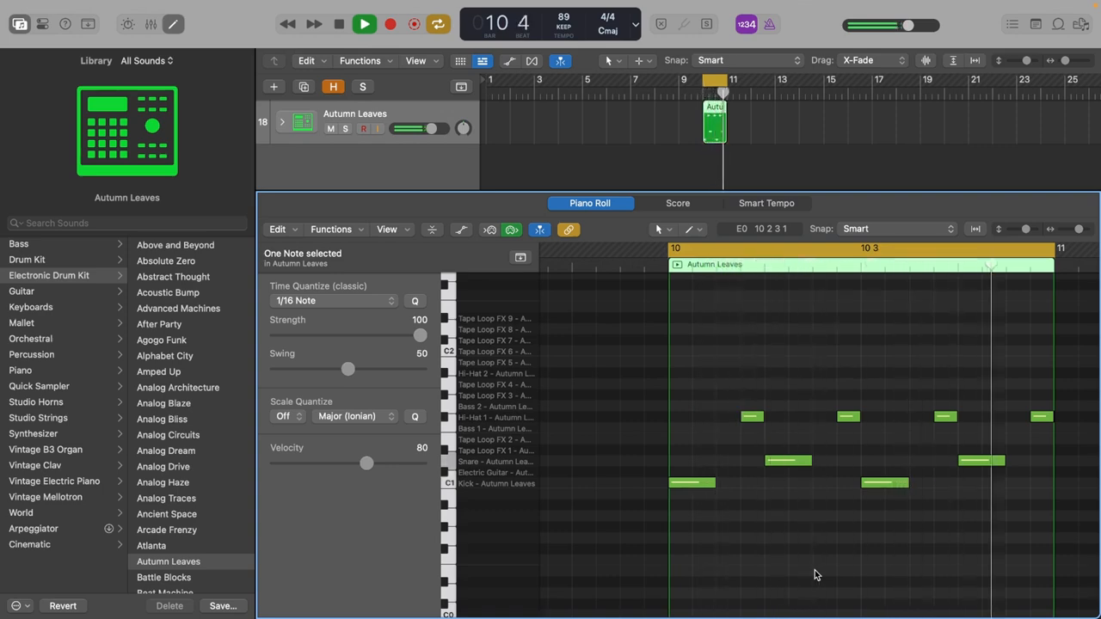
key("space")
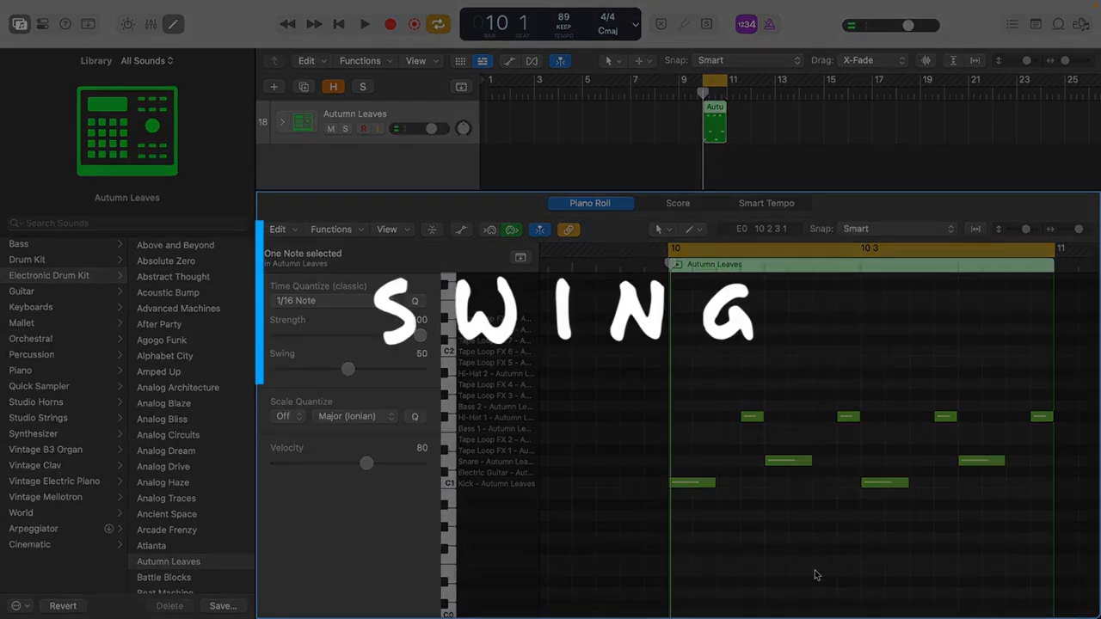
Move the four hi-hat notes to the second sixteenth of each beat and play the loop.
left_click_drag(743, 377, 1062, 441)
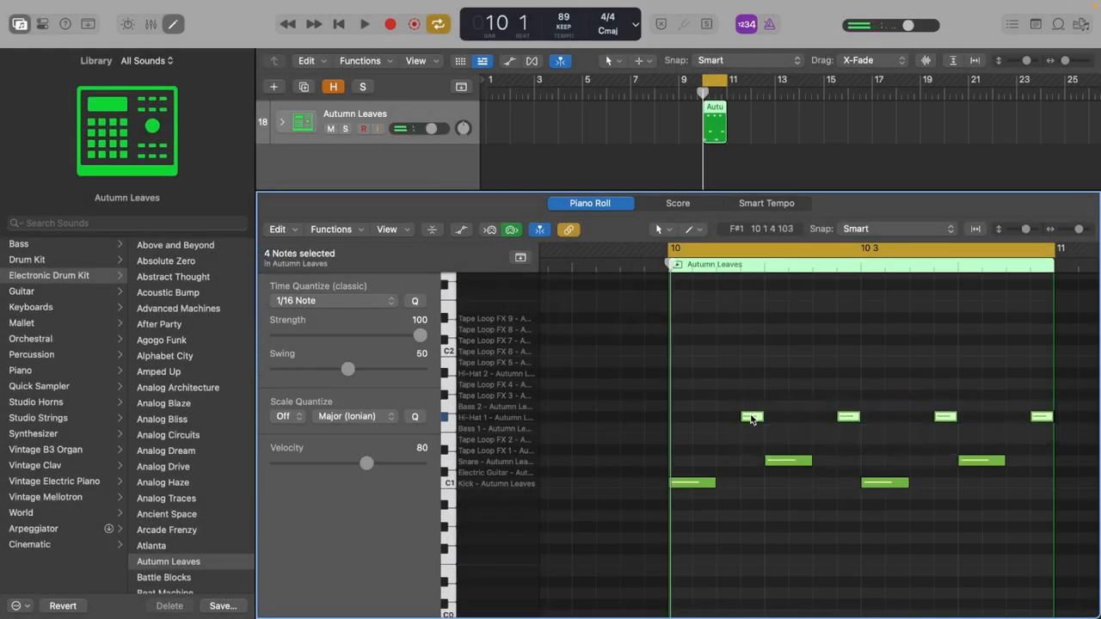
left_click_drag(751, 419, 705, 417)
key("space")
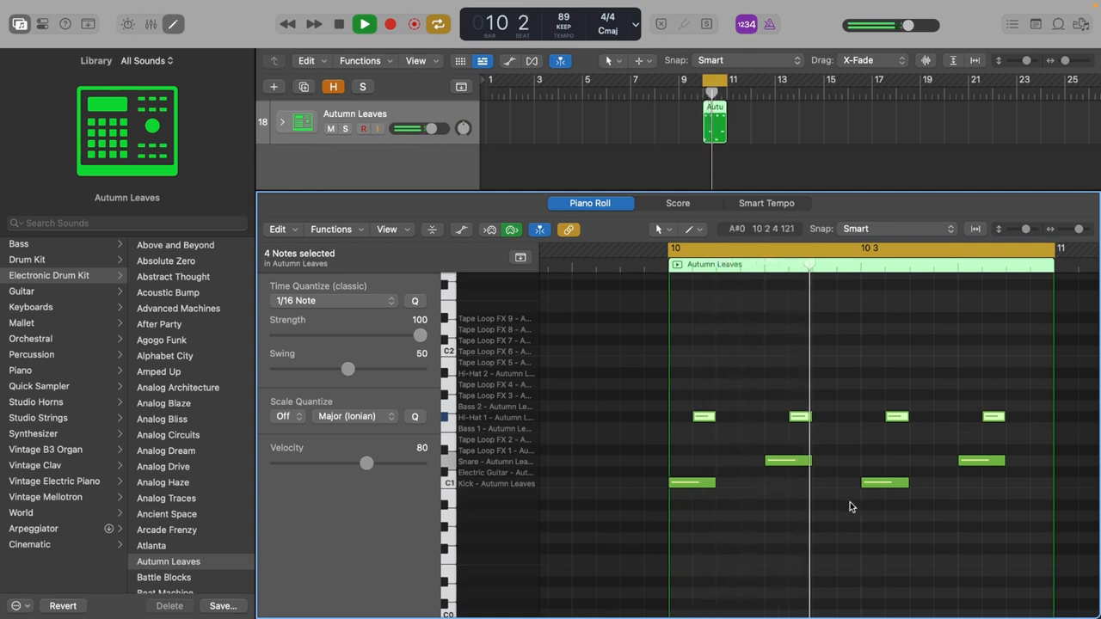
key("space")
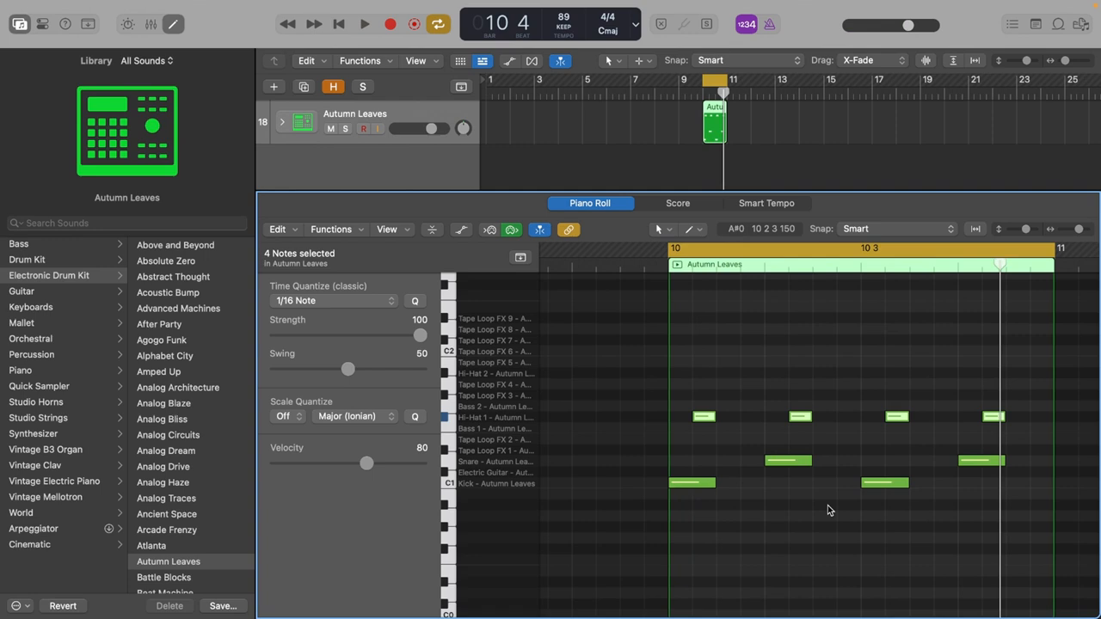
Move the four hi-hat notes to the third sixteenth of each beat.
left_click(705, 418)
left_click_drag(706, 422, 731, 419)
key("super+Right")
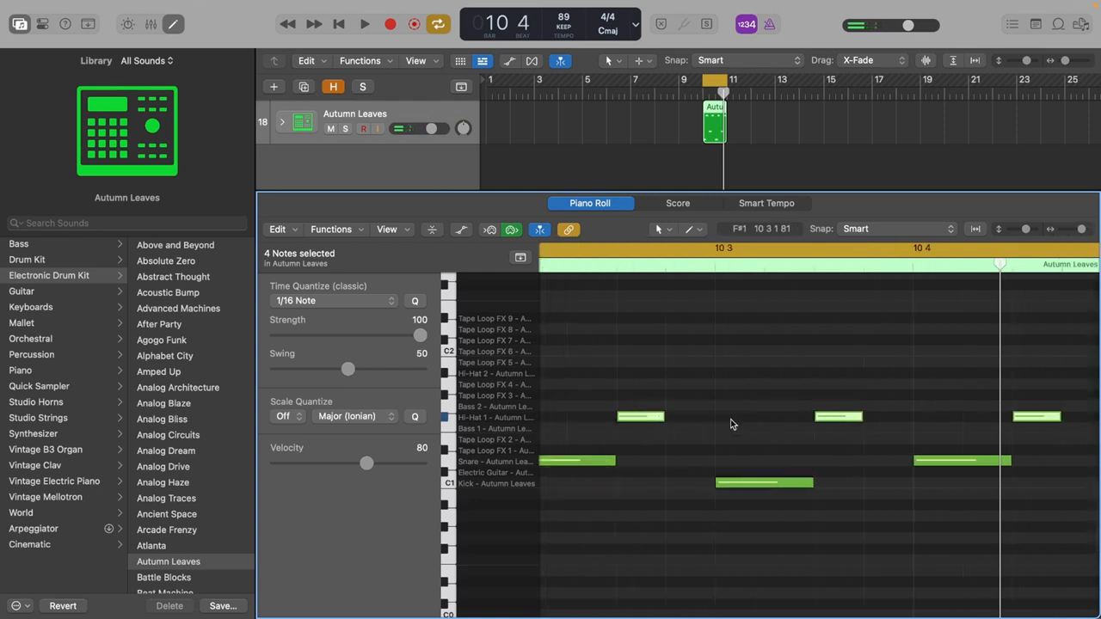
key("super+Right")
key("super+Right")
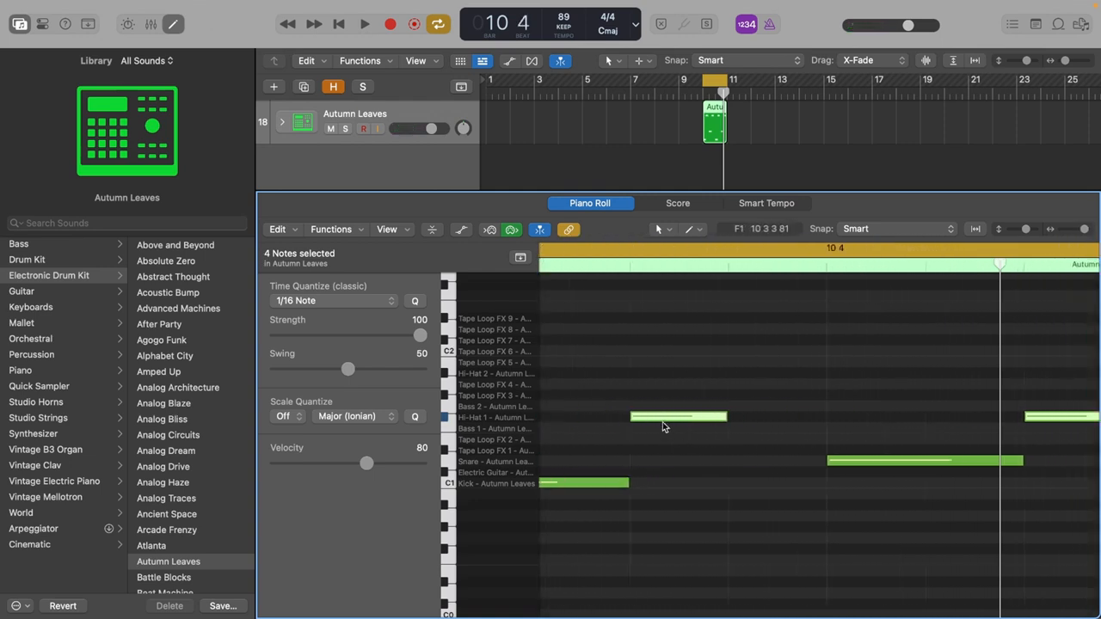
Nudge the four hi-hat notes slightly later than the exact off-beat and play the loop.
left_click_drag(663, 421, 688, 421)
key("super+Left")
key("super+Left")
key("super+Left")
key("super+Left")
key("super+Left")
key("super+Left")
key("super+Right")
key("super+Right")
key("super+Right")
key("super+Right")
left_click(896, 547)
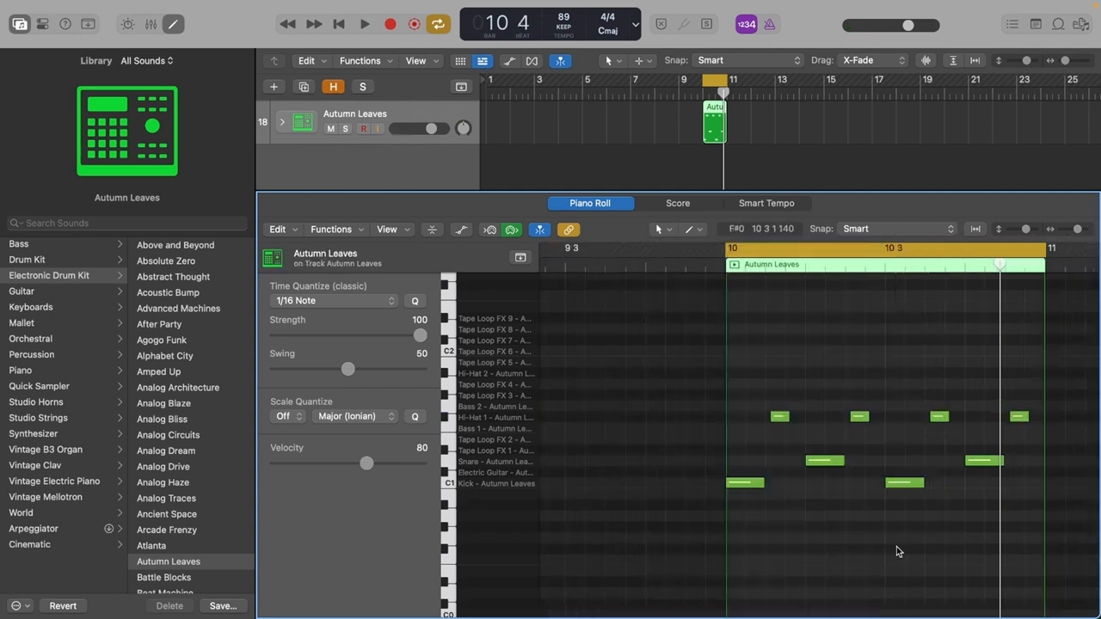
key("space")
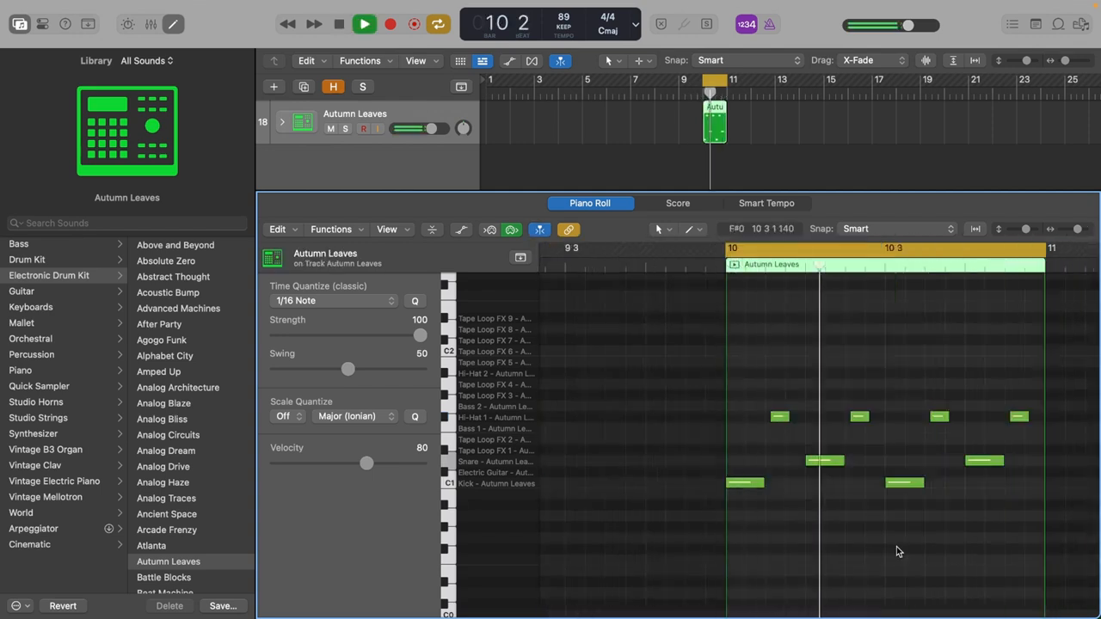
key("space")
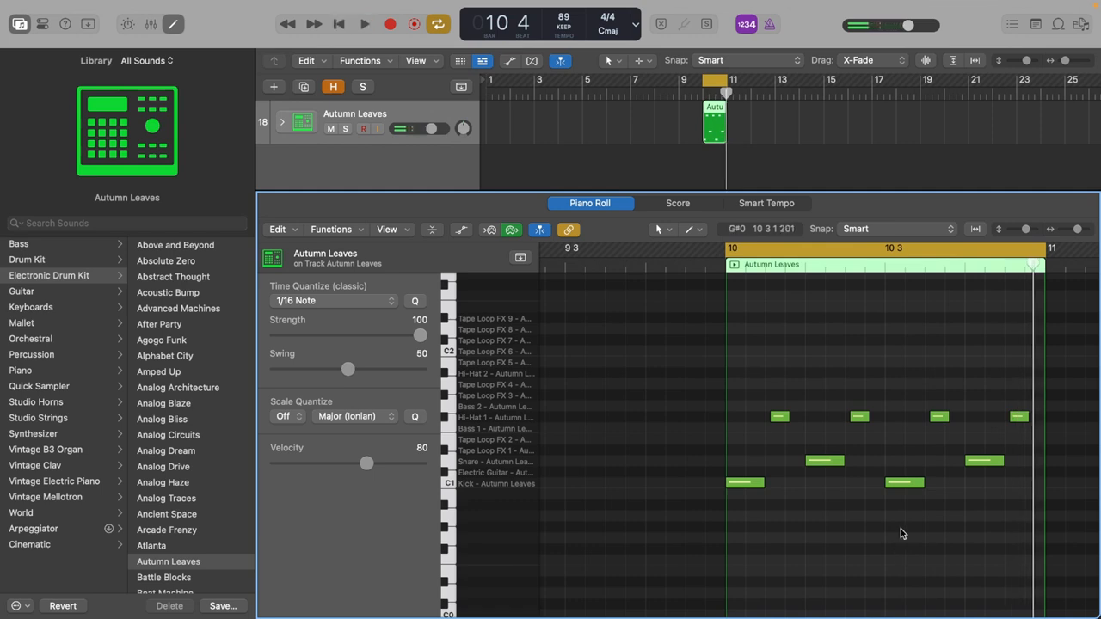
Try the four hi-hat notes back on the exact off-beat during loop playback, and undo that move.
left_click_drag(767, 374, 1037, 437)
left_click_drag(939, 418, 934, 418)
left_click(900, 378)
key("space")
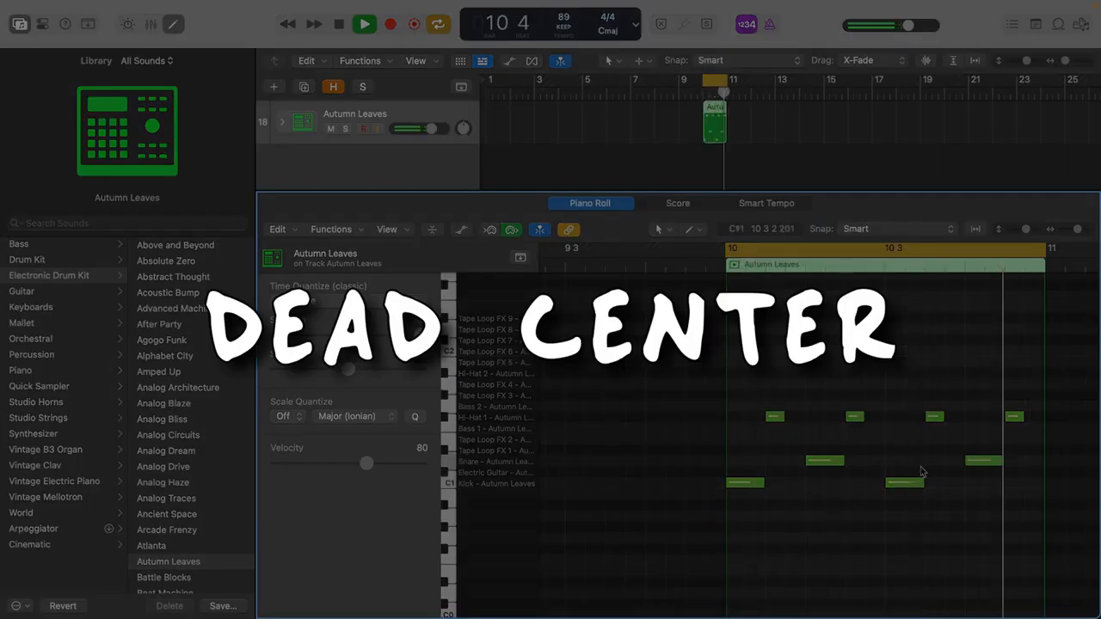
key("super+z")
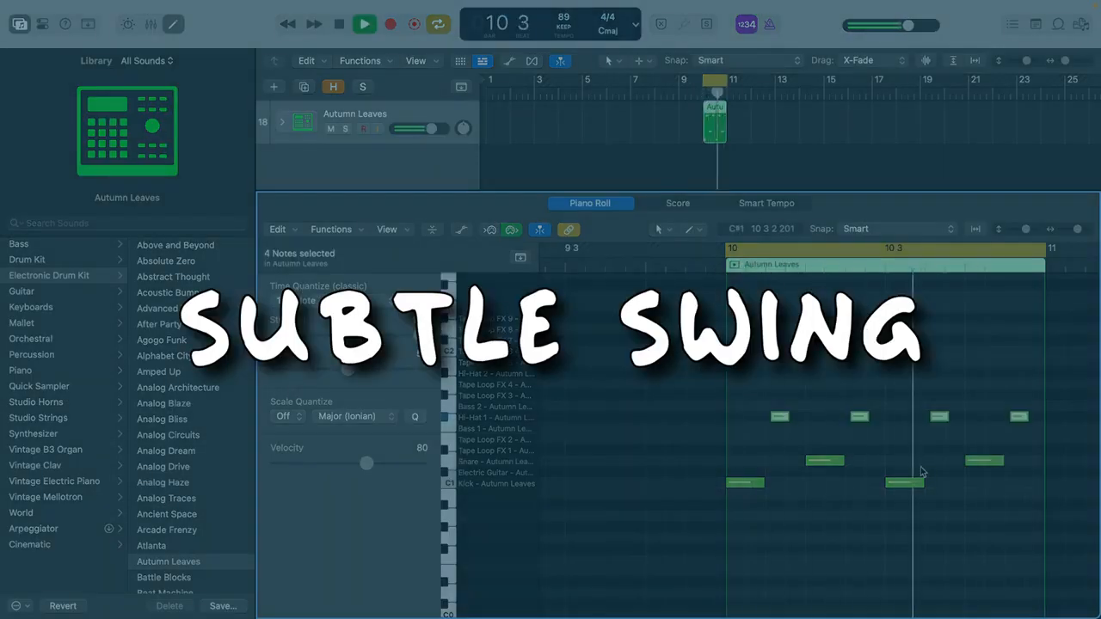
key("space")
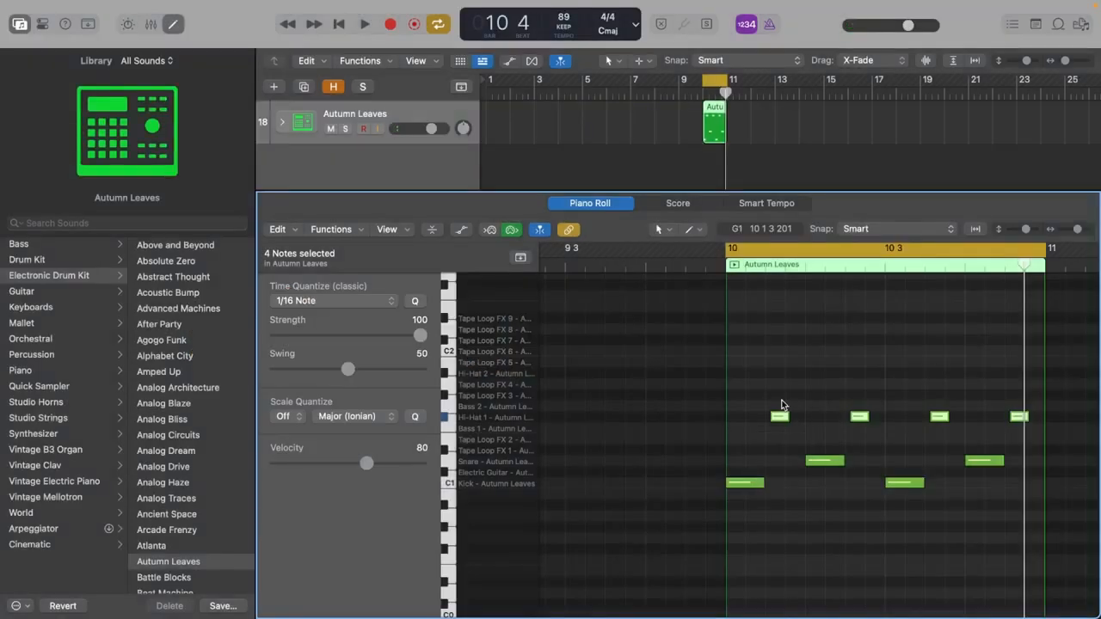
Undo the slight late nudge of the four hi-hat notes and clear the note selection.
key("super+z")
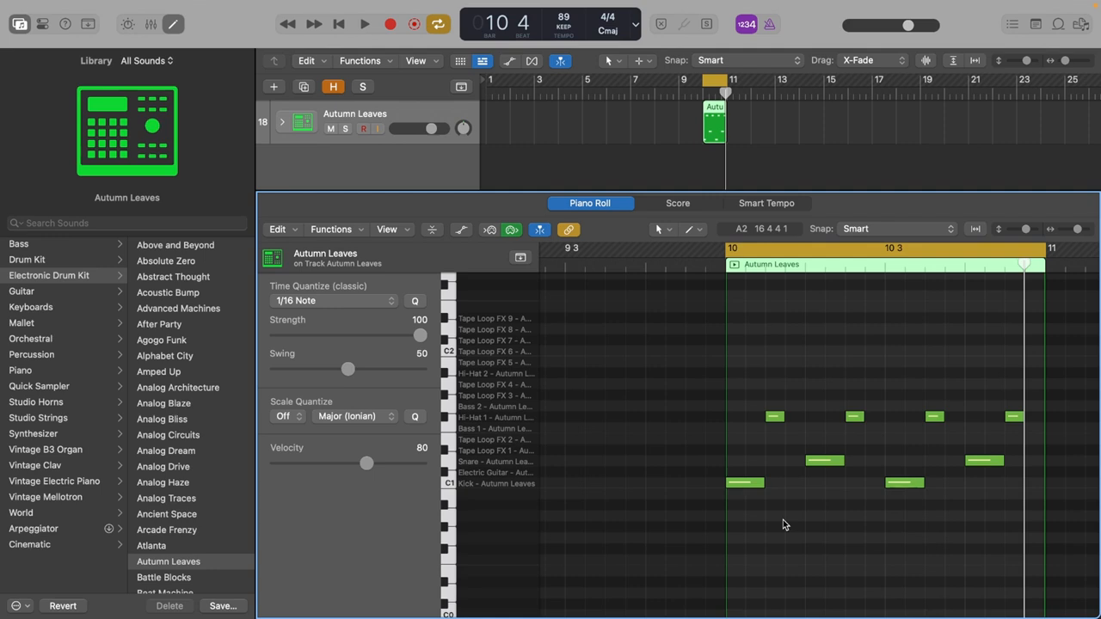
left_click_drag(1056, 451, 848, 518)
left_click(804, 467)
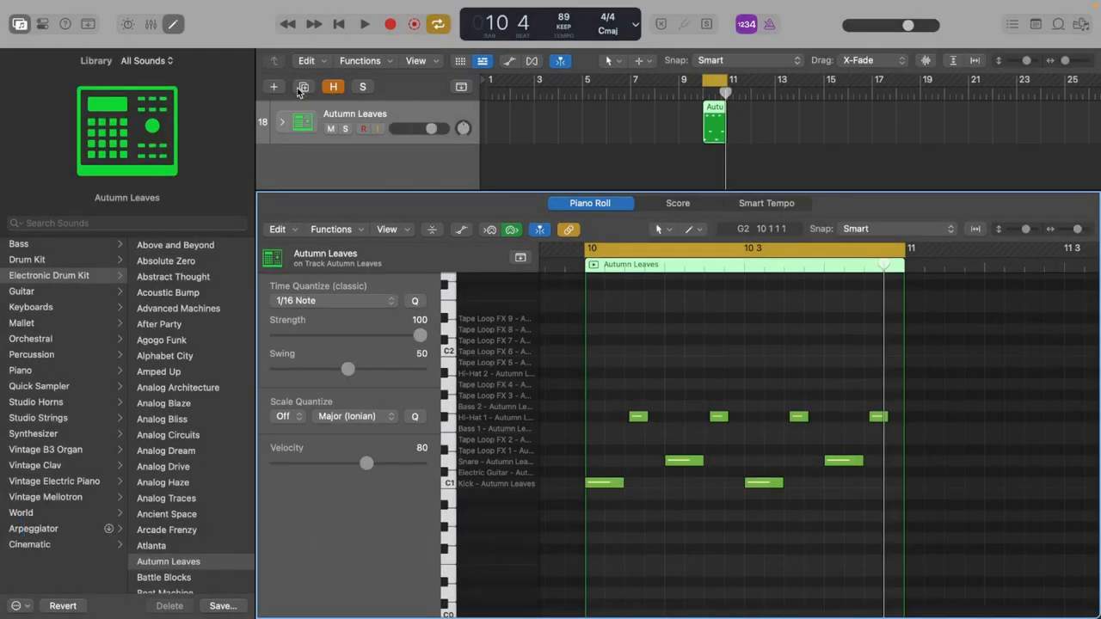
Loop the one-bar Autumn Leaves drum region out to bar 18, level with the end of the Fuzzy bass region.
left_click(337, 167)
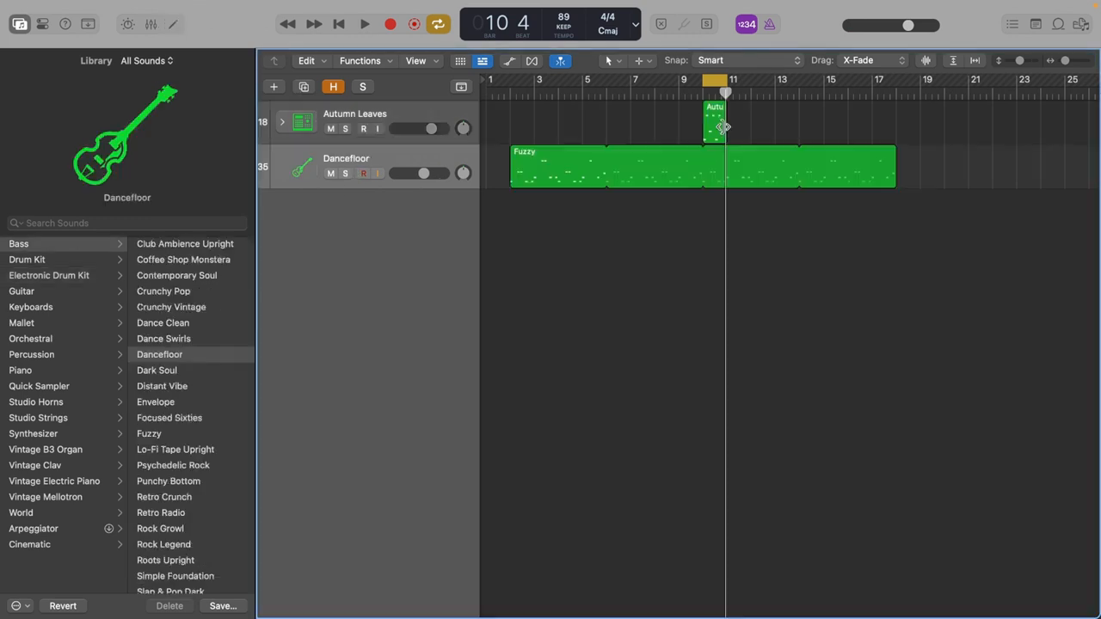
left_click_drag(718, 112, 896, 117)
Cycle bars 10 to 14 and play the drums together with the Dancefloor bass.
left_click(714, 80)
left_click(757, 232)
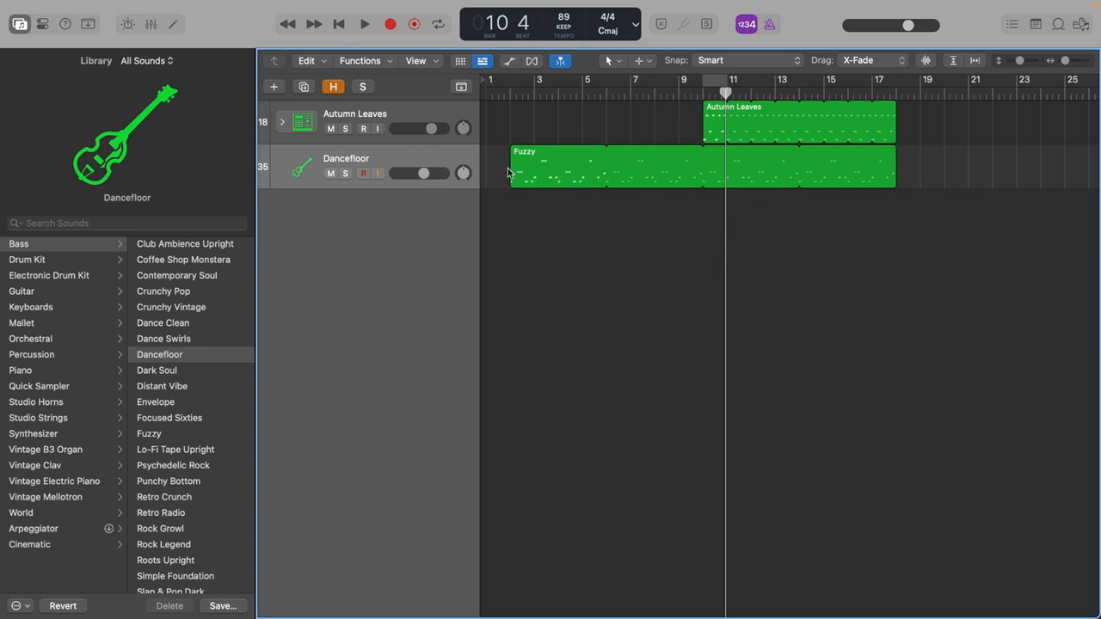
key("c")
key("space")
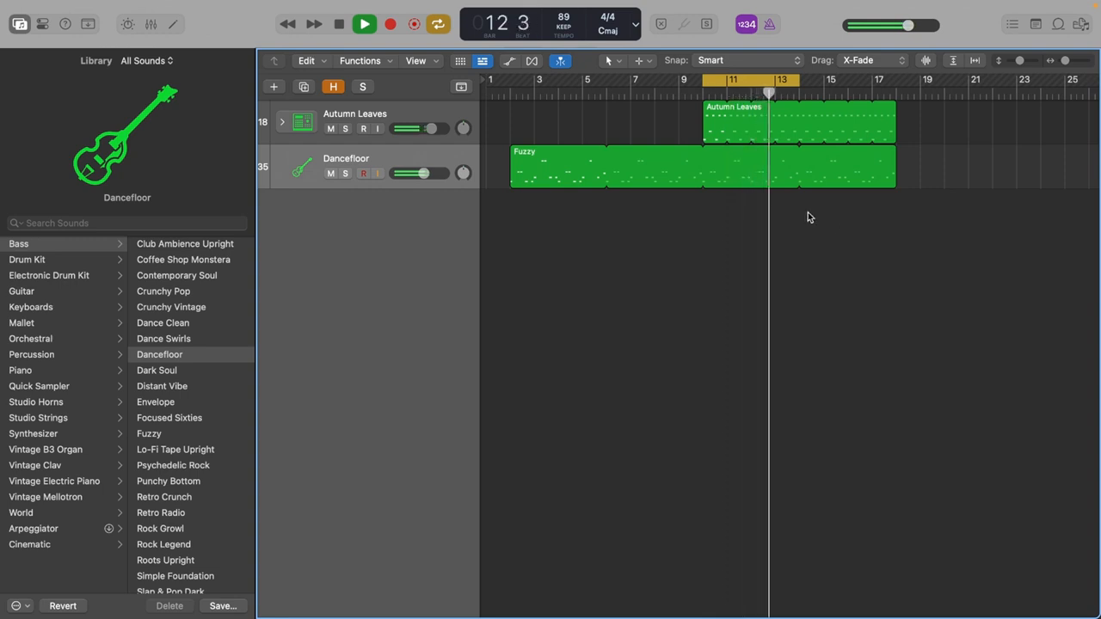
key("space")
Make the Fuzzy bass region start at bar 10 and its loop stop at bar 18, matching the drums.
left_click(704, 91)
left_click_drag(523, 182, 715, 183)
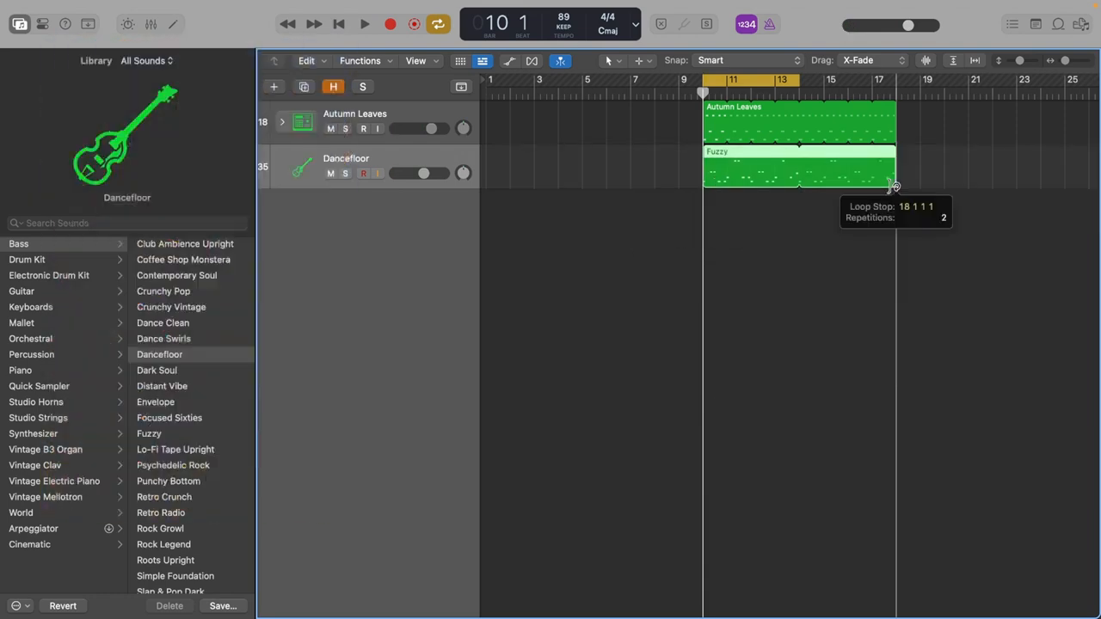
left_click(728, 172)
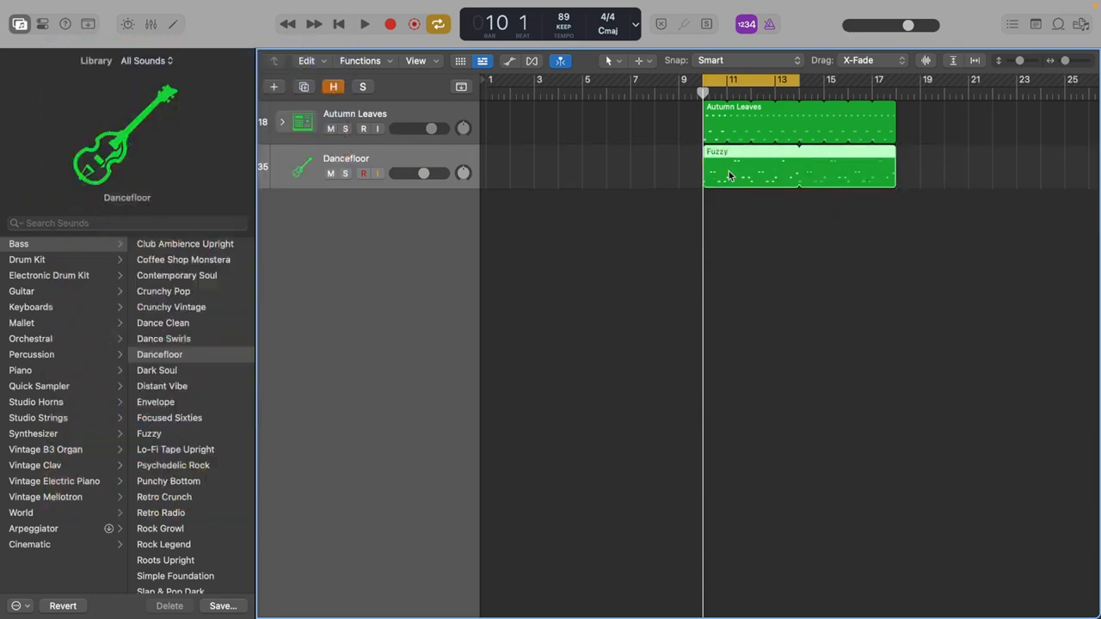
Open the Fuzzy bass region in the Piano Roll and audition its first two notes.
key("z")
scroll(602, 246, "right", 5)
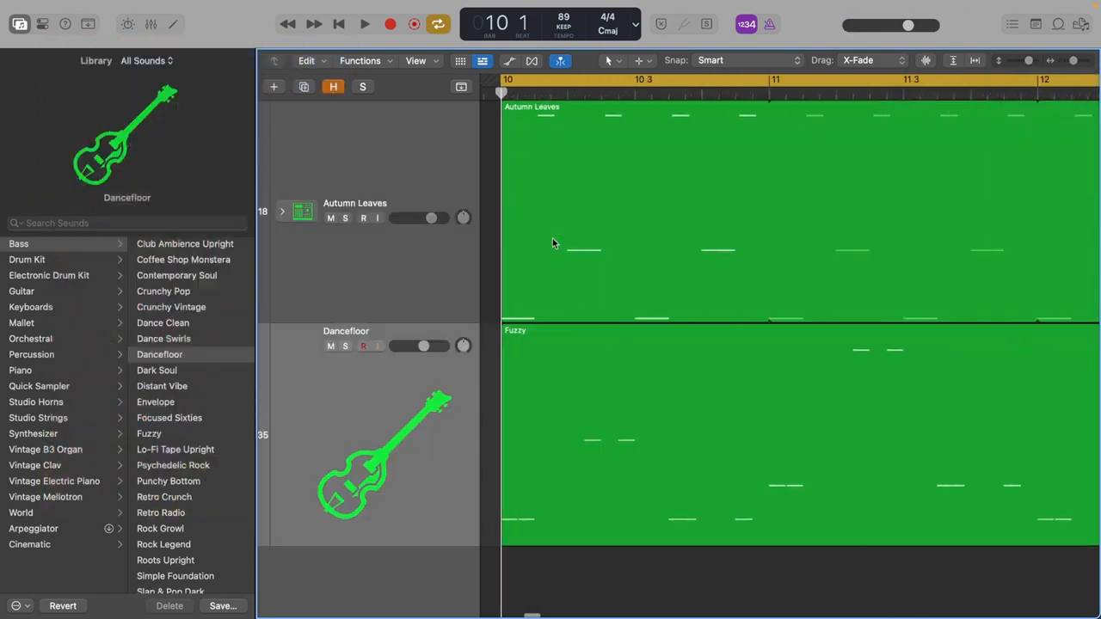
left_click(521, 528)
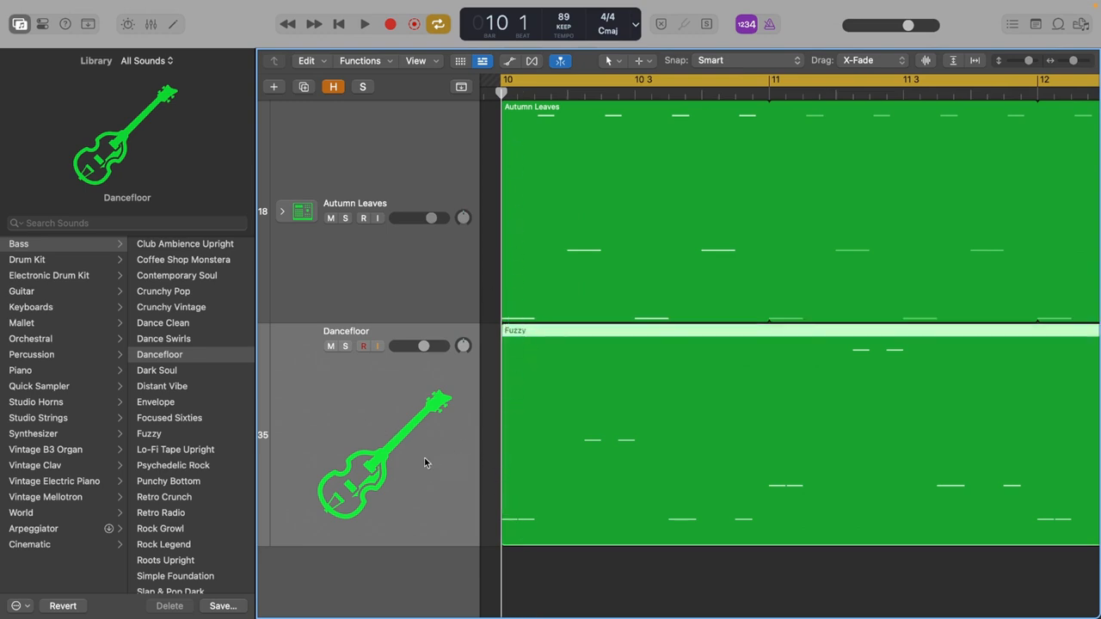
double_click(522, 528)
left_click(576, 435)
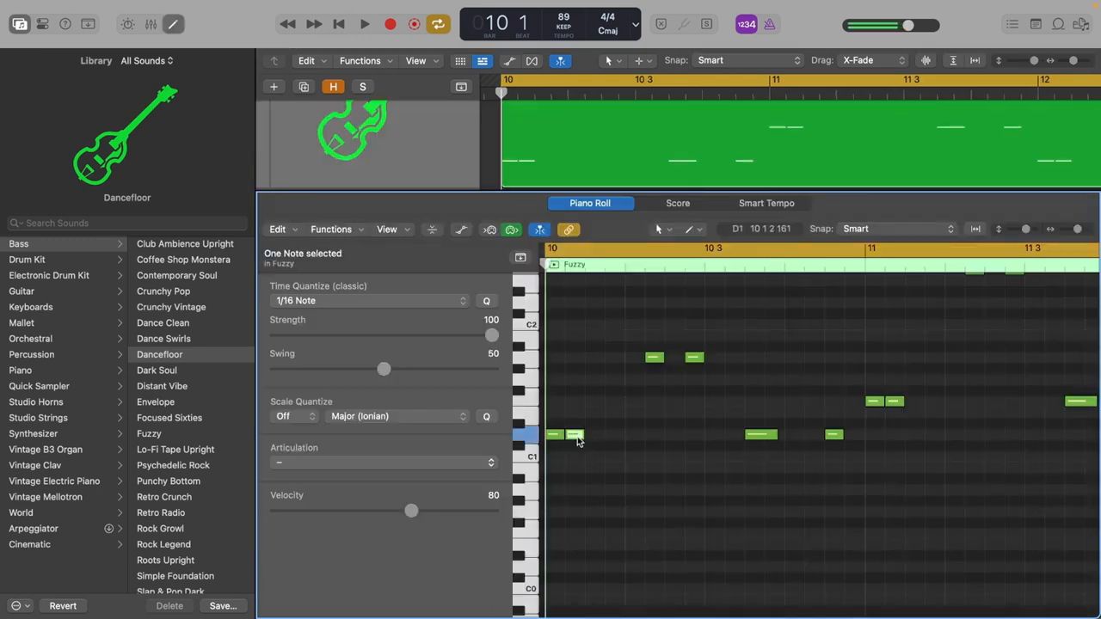
left_click(555, 435)
mouse_move(554, 438)
key("e")
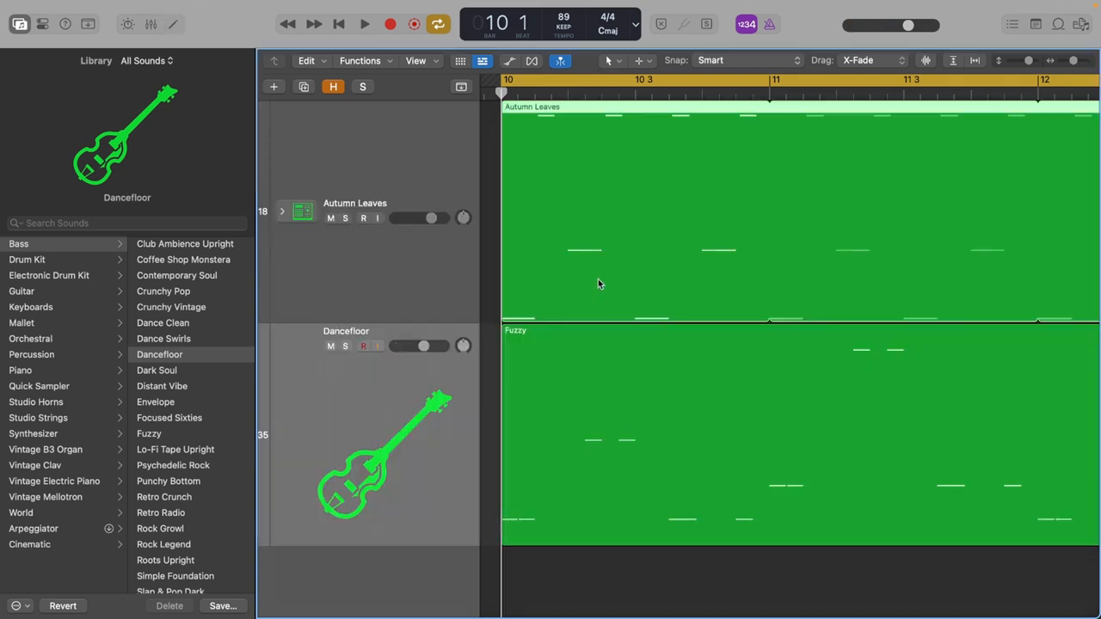
Examine the Autumn Leaves hi-hat placement in the Piano Roll, and return to the Fuzzy bass notes for comparison.
key("e")
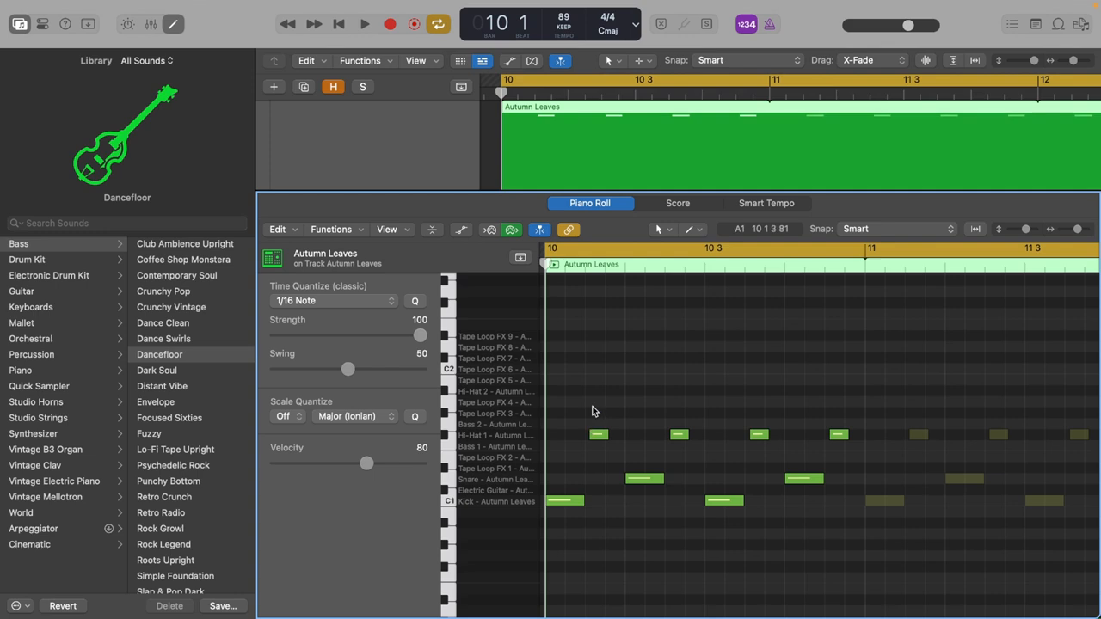
key("x")
key("x")
key("e")
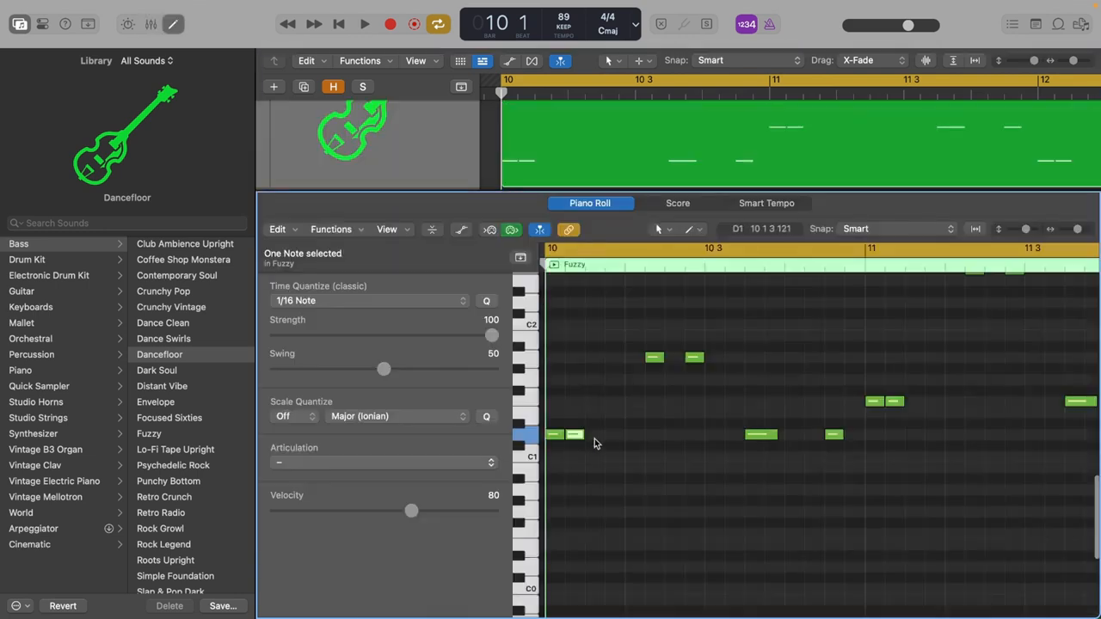
Play the bass line in the Piano Roll and highlight the two higher notes before 10 3.
key("space")
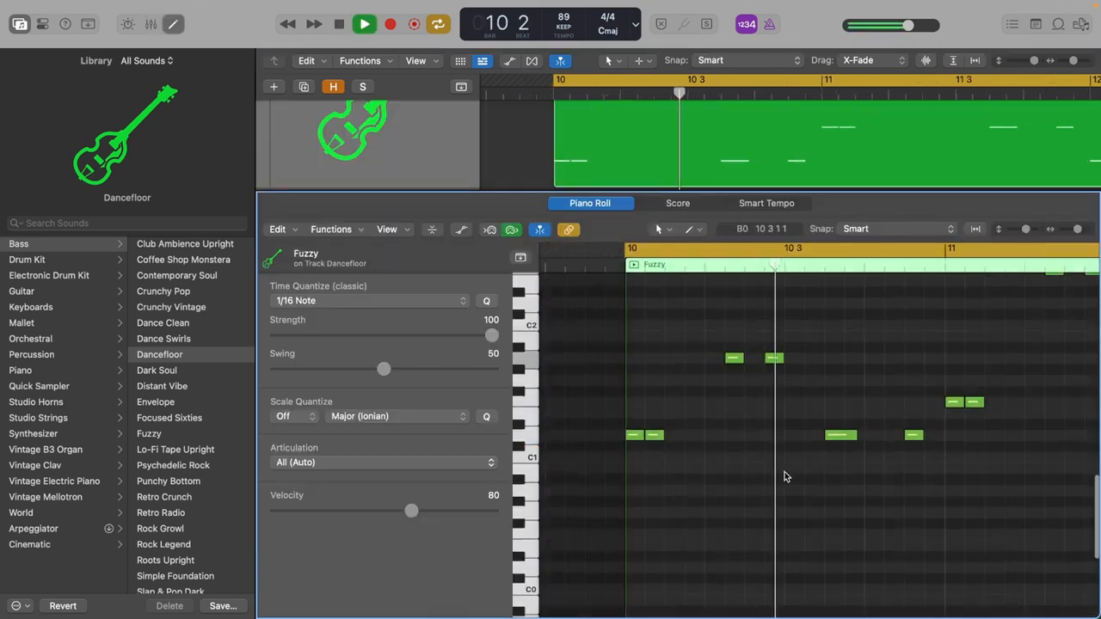
scroll(785, 477, "up", 1)
key("space")
left_click_drag(728, 335, 786, 417)
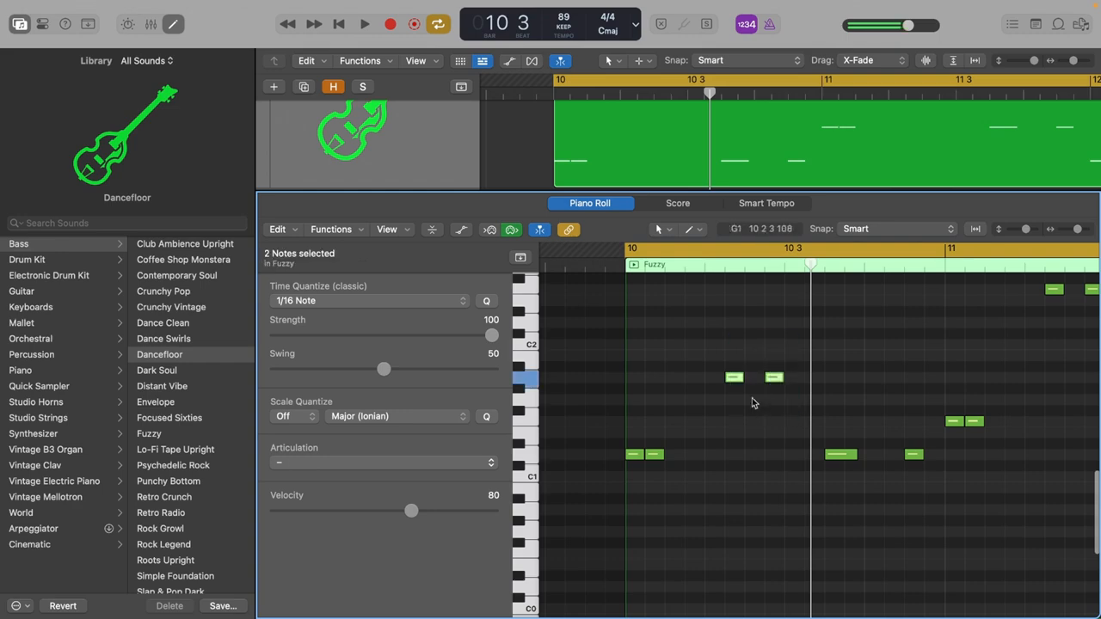
key("space")
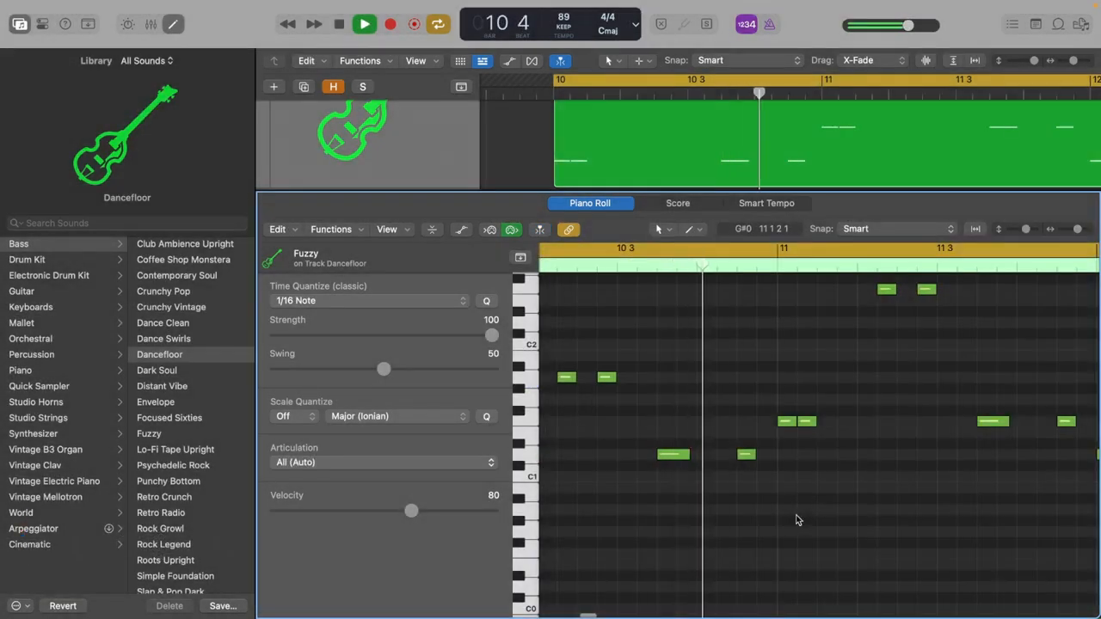
scroll(797, 520, "up", 3)
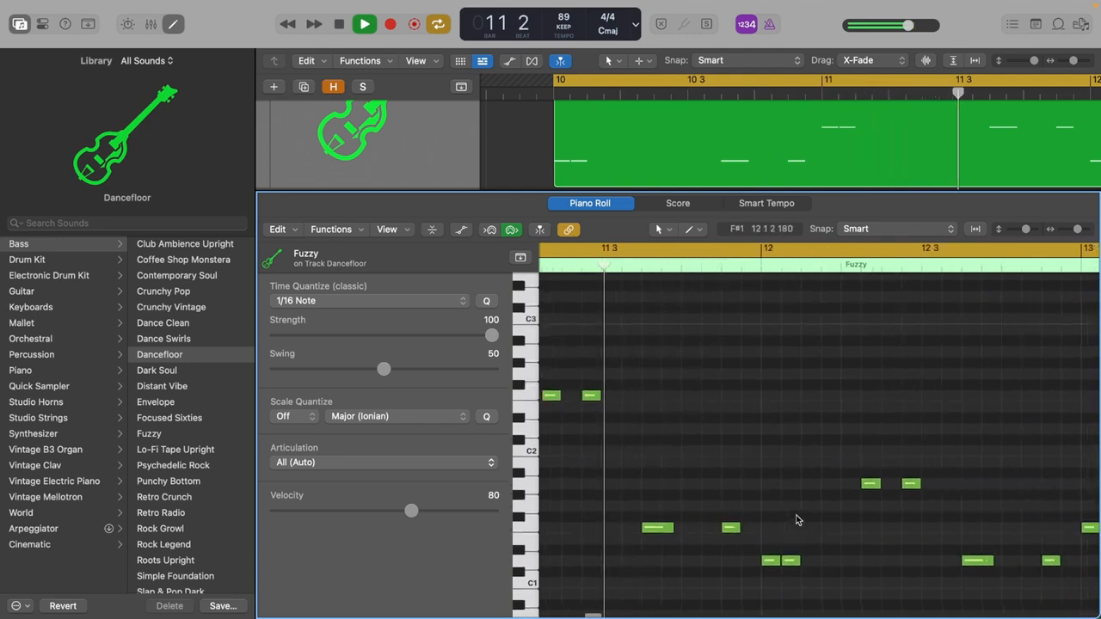
scroll(797, 520, "down", 3)
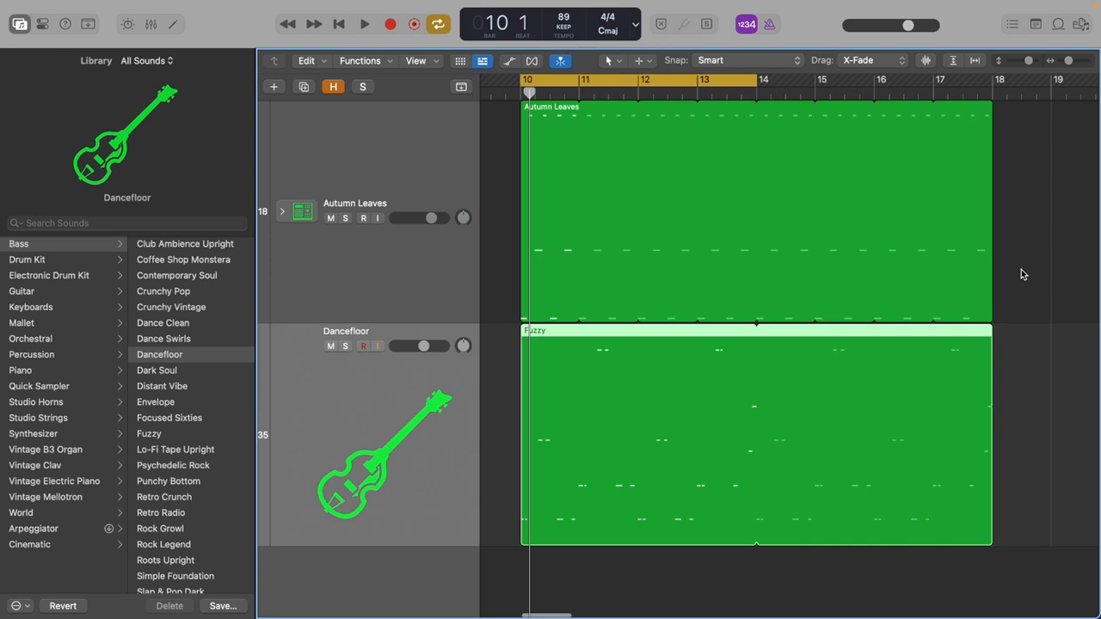
Split the Fuzzy bass region and the Autumn Leaves drum region at bar 14.
left_click(579, 92)
left_click_drag(579, 93, 758, 97)
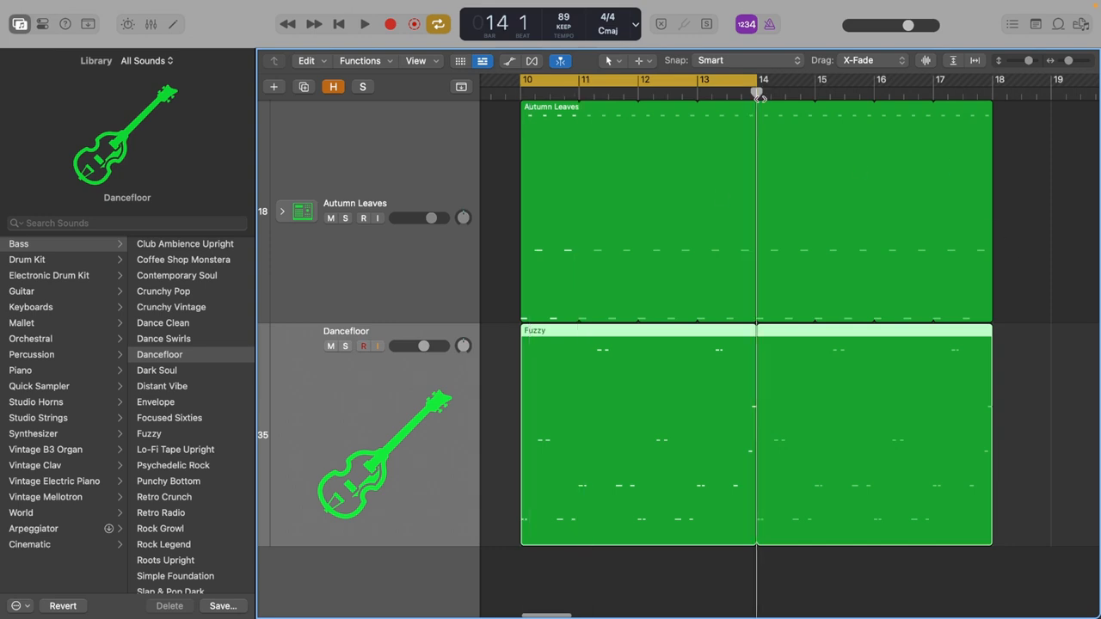
left_click_drag(1038, 481, 926, 290)
key("super+t")
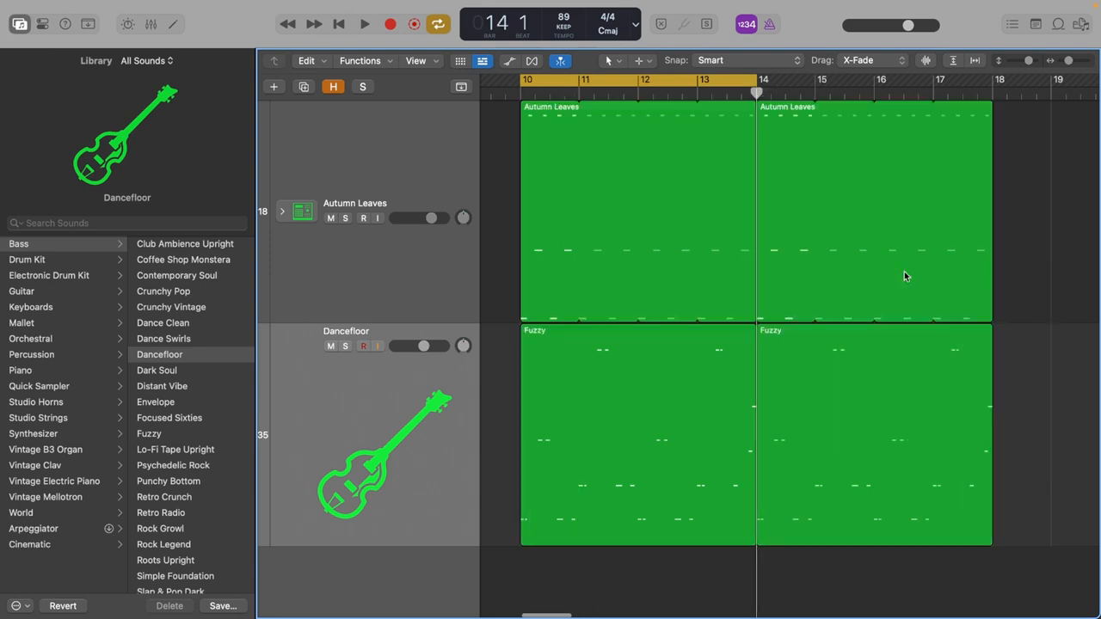
Delete the bass and drum regions that follow bar 14.
left_click(972, 461)
key("Delete")
left_click(867, 299)
key("Delete")
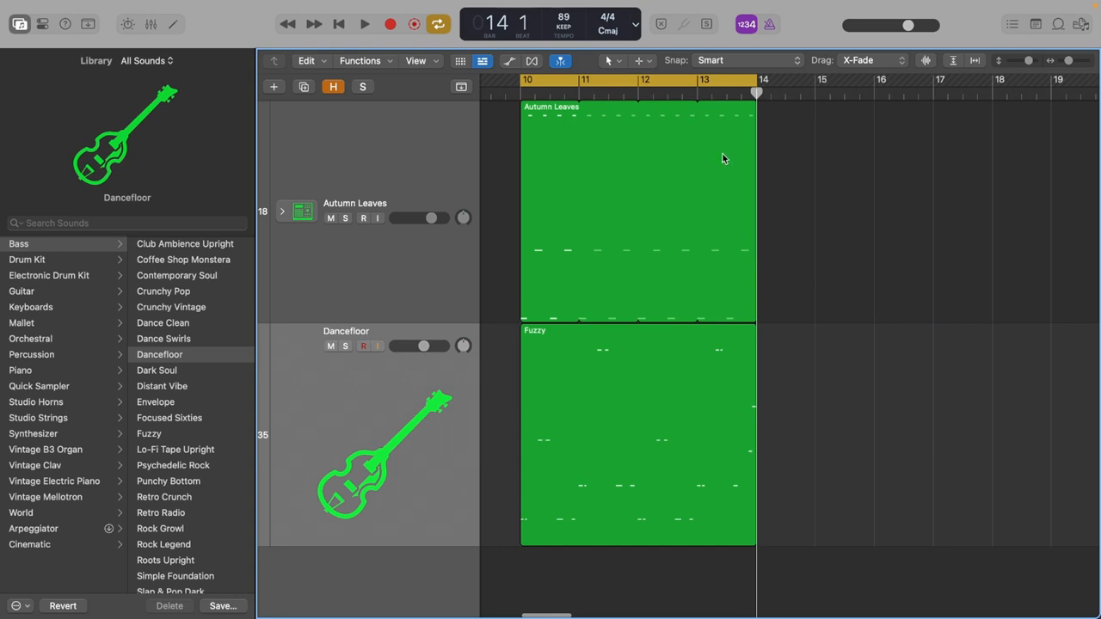
Split the Autumn Leaves drum region at bar 13 to separate its final bar.
left_click(701, 86)
left_click(545, 142)
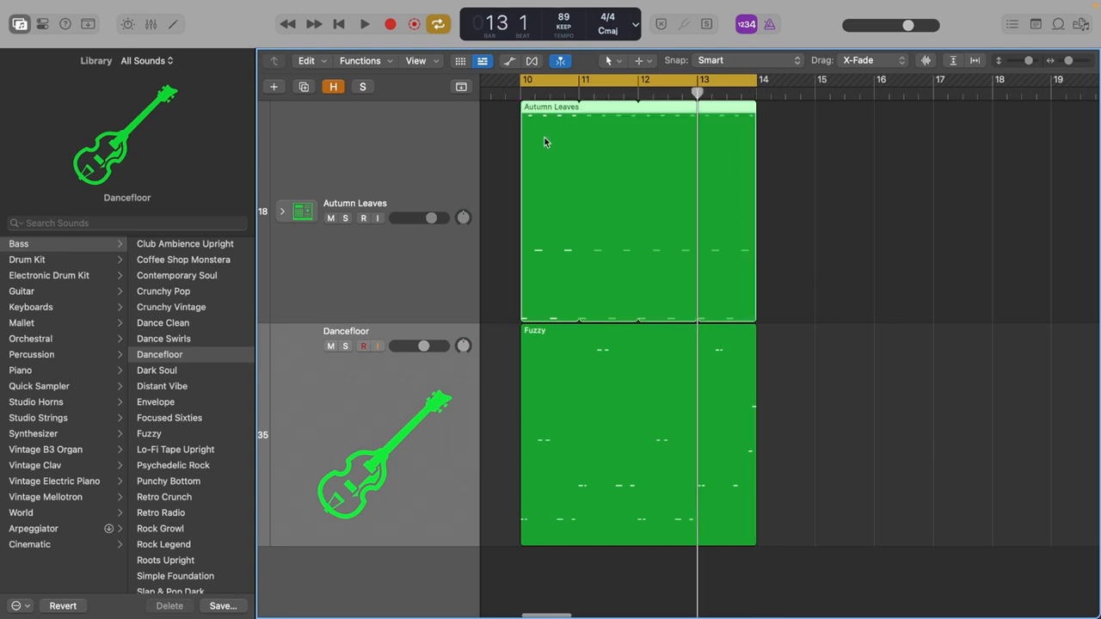
key("super+t")
left_click(833, 206)
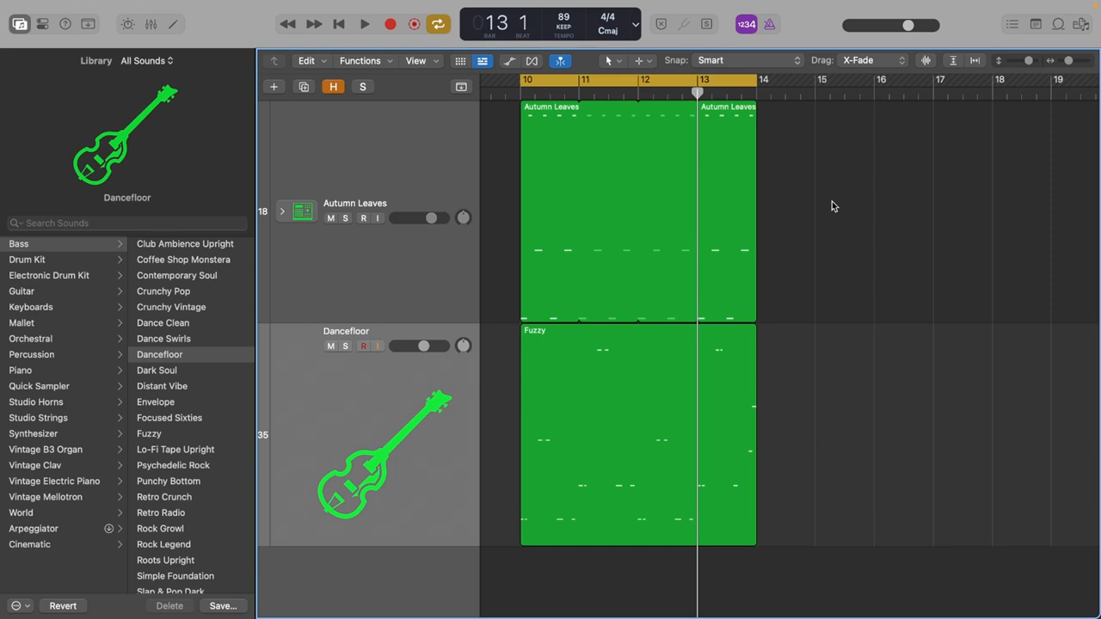
Open the one-bar drum region at bar 13 in the Piano Roll and audition its kick on beat 4.
left_click(720, 219)
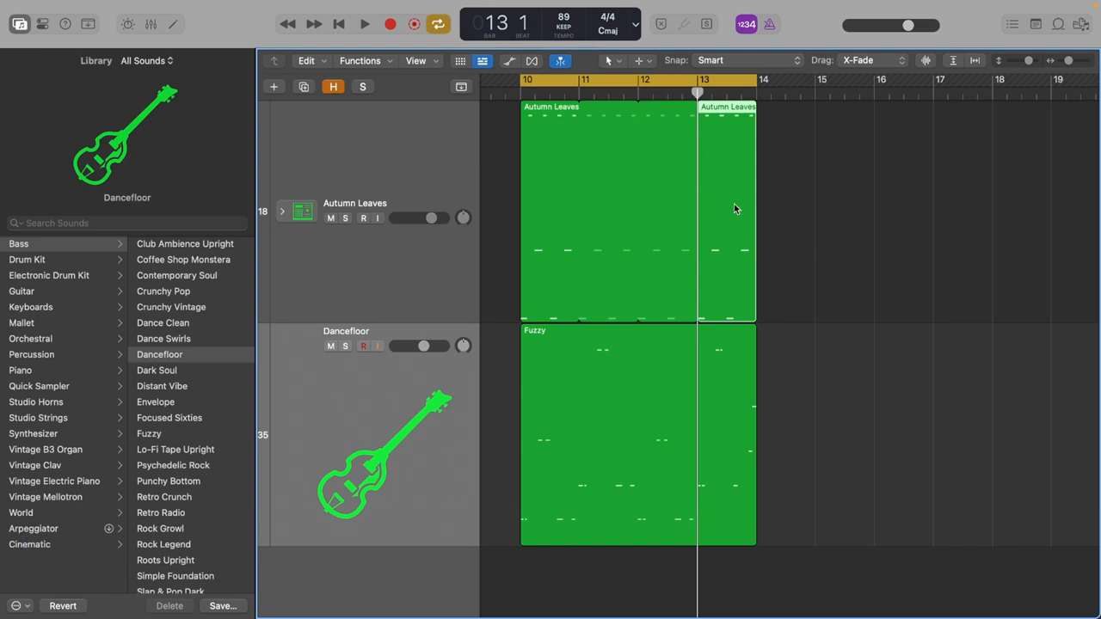
double_click(737, 249)
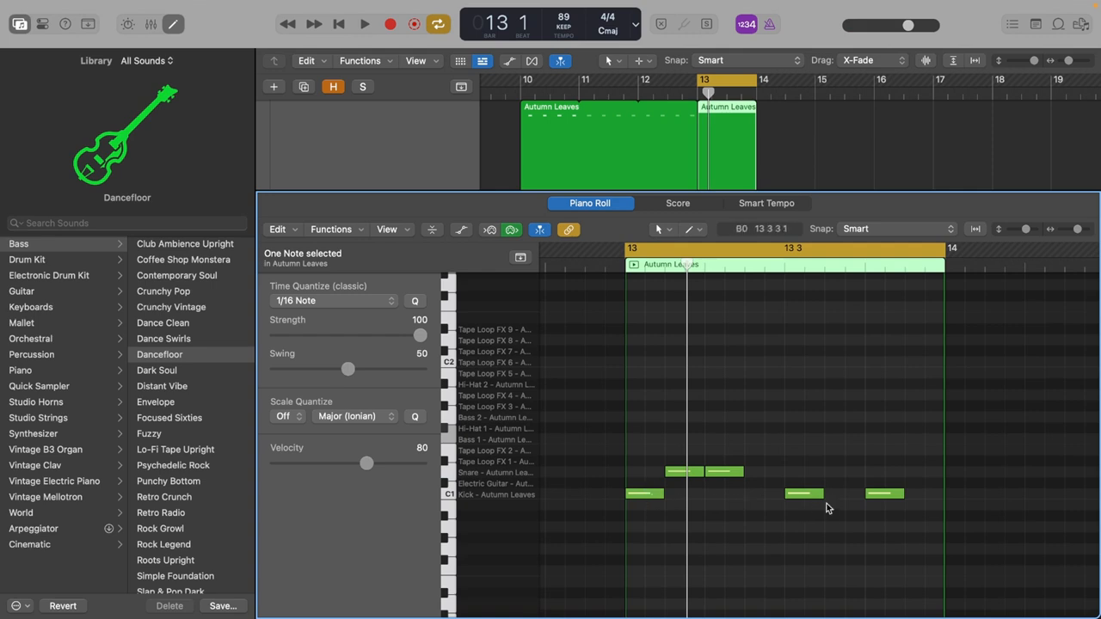
left_click(886, 494)
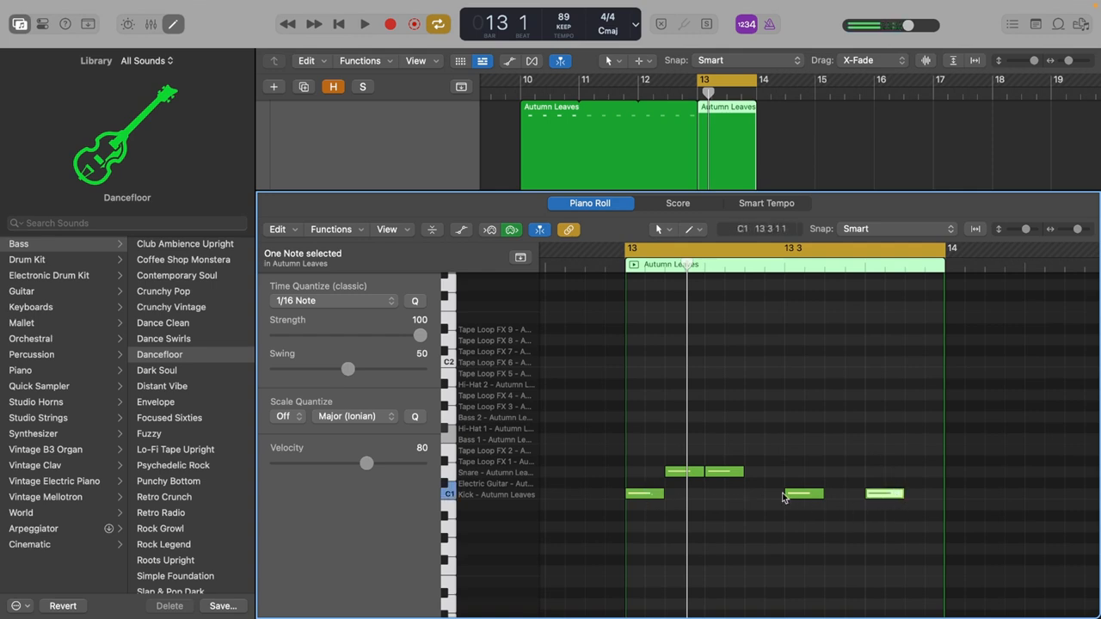
left_click(776, 525)
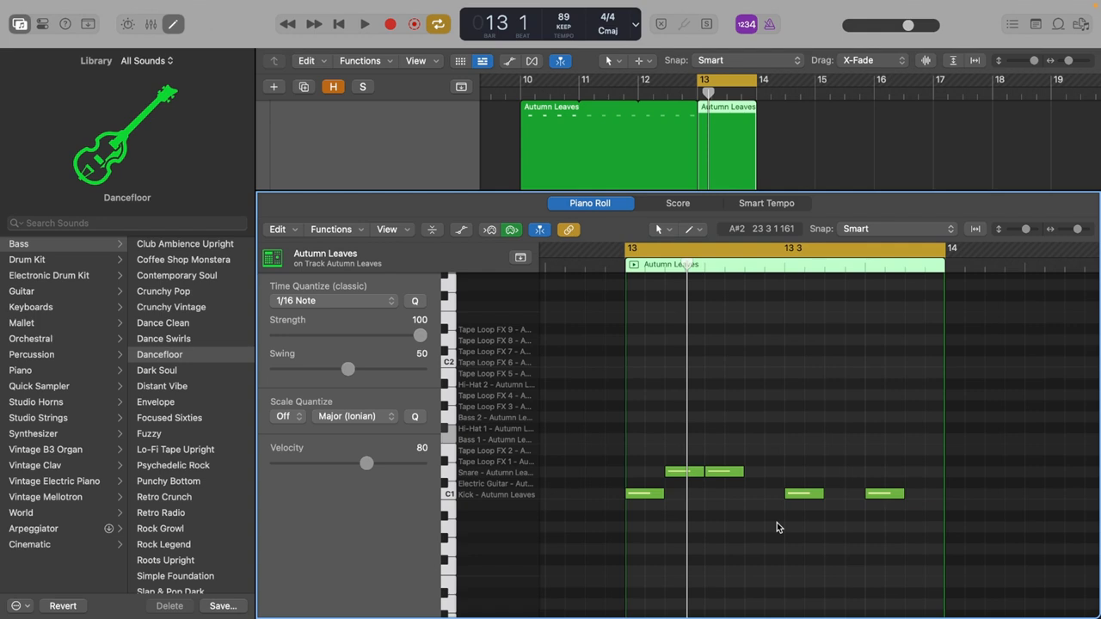
Try a snare note above the beat 4 kick in bar 13, and delete it.
left_click_drag(659, 442, 747, 487)
left_click(717, 443)
left_click_drag(701, 445, 729, 479)
left_click(799, 483)
left_click(885, 472, "super")
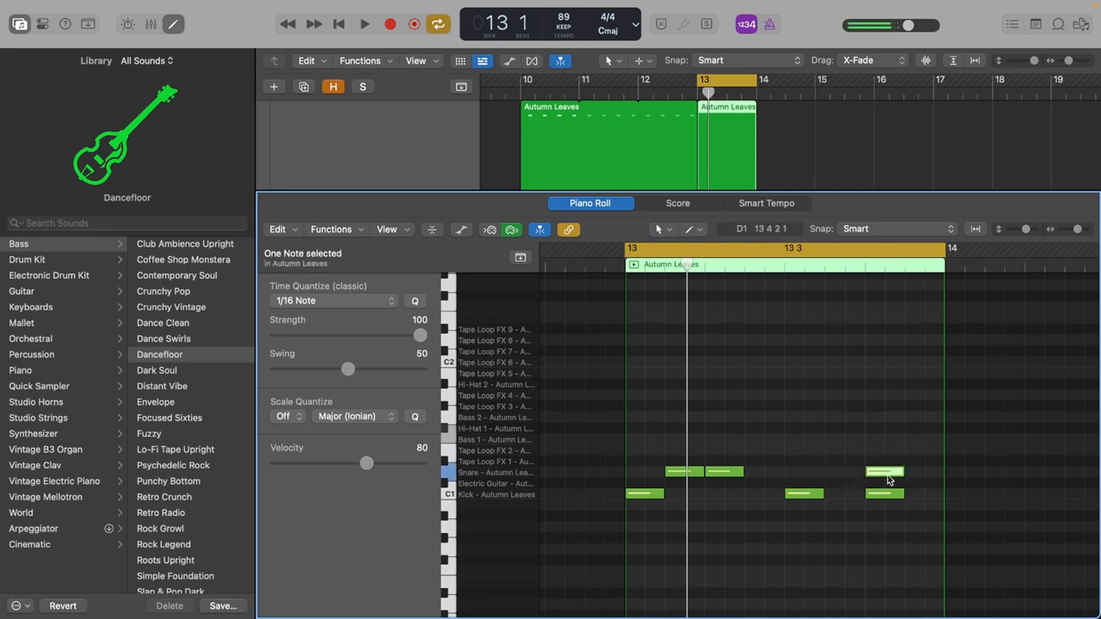
key("Delete")
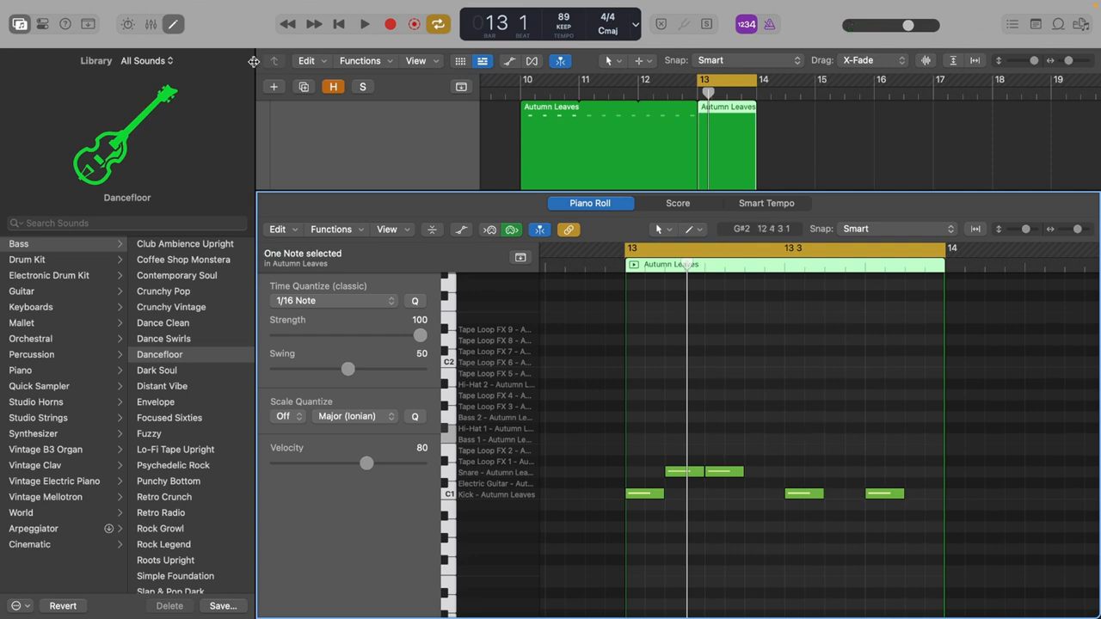
Close the Piano Roll and examine how the drum and bass notes line up in bar 13.
left_click(174, 24)
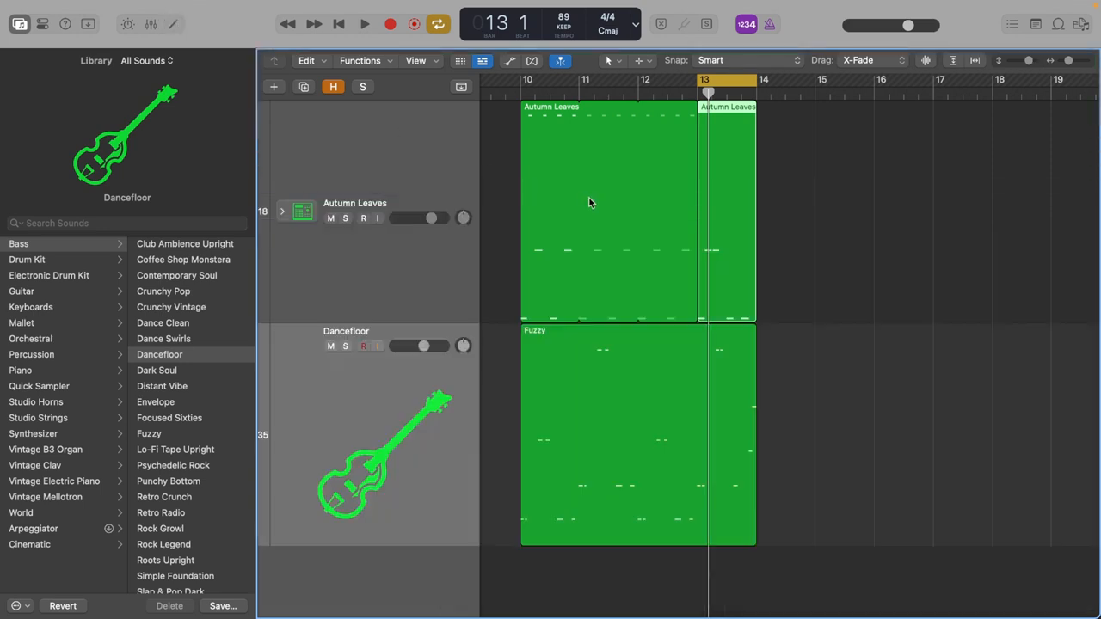
key("z")
scroll(770, 368, "right", 3)
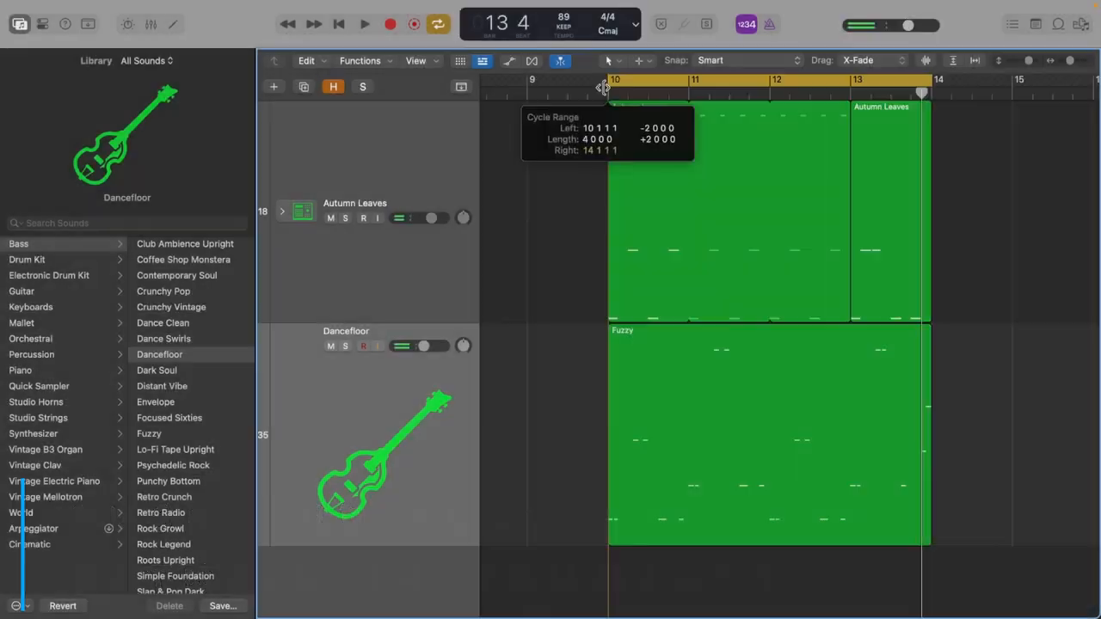
Set the cycle range to bars 10 to 14 and play the drums and bass together.
left_click_drag(609, 83, 605, 82)
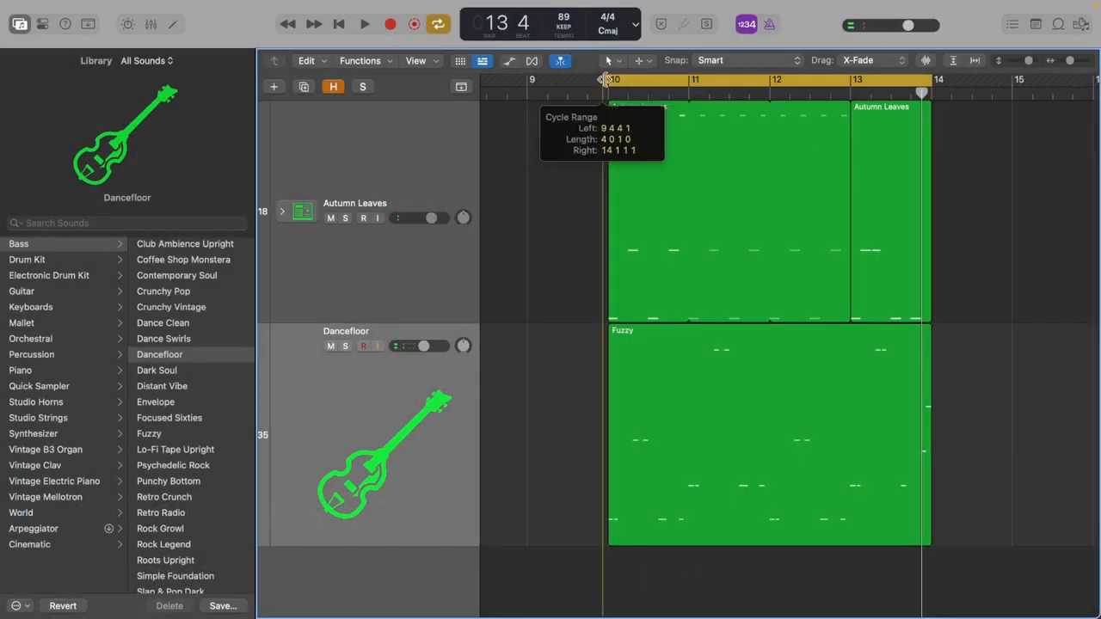
key("space")
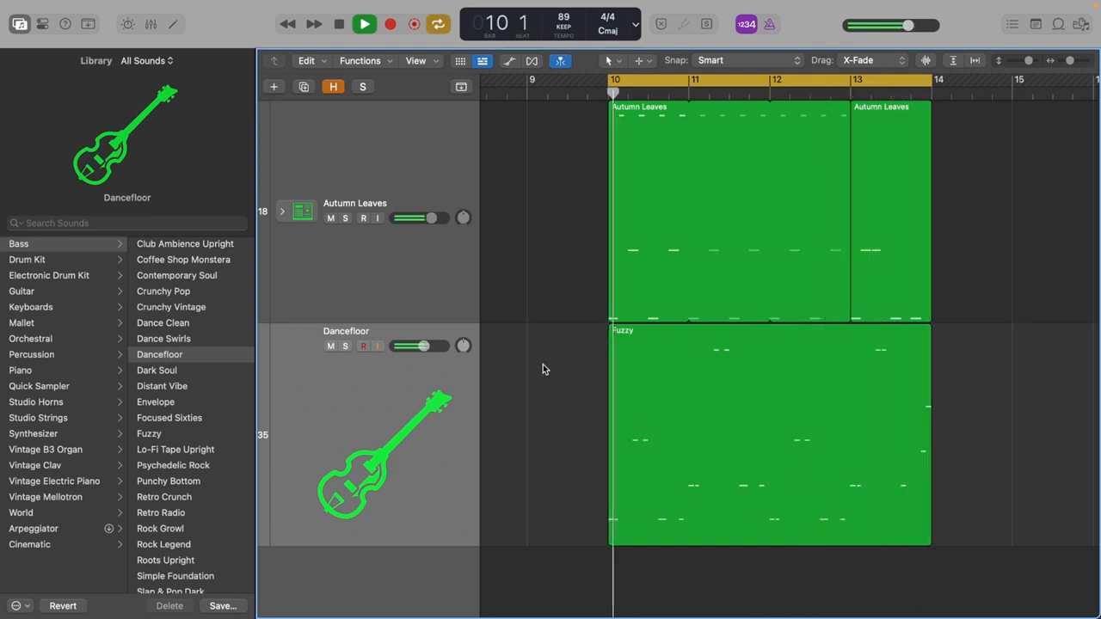
left_click(893, 234)
key("space")
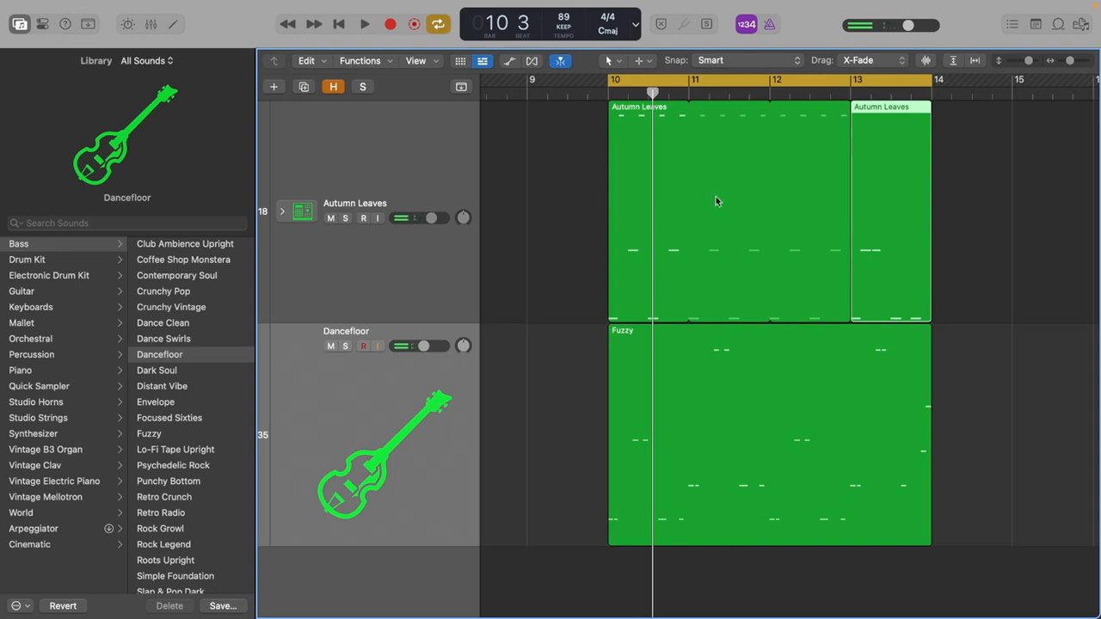
left_click(1005, 196)
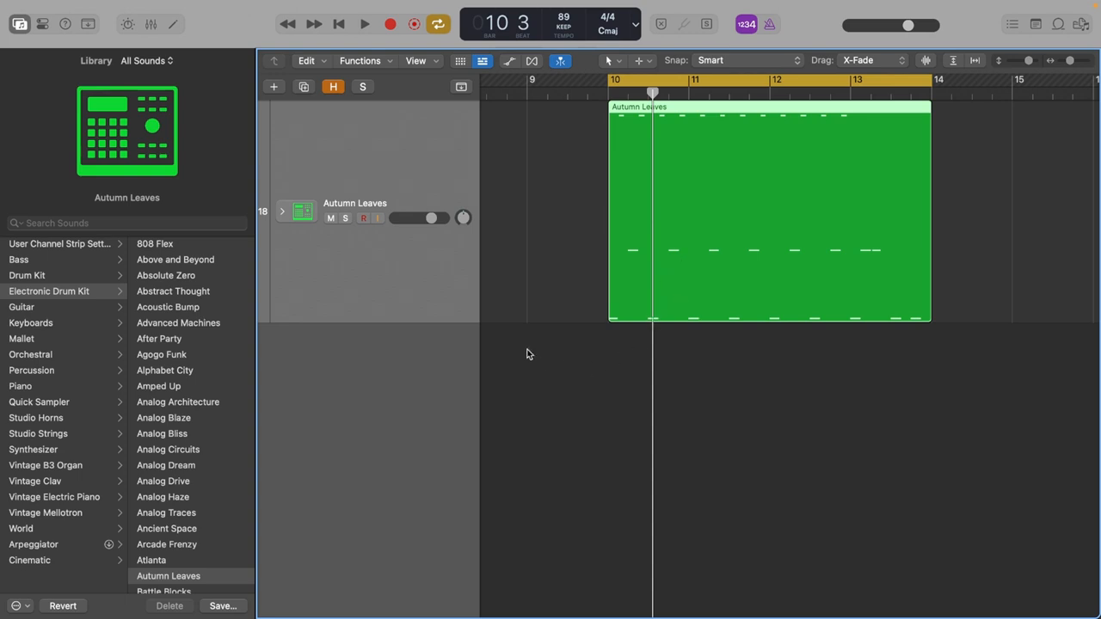
Mute the Autumn Leaves region and add a software instrument track with the East Bay drum kit.
key("ctrl+m")
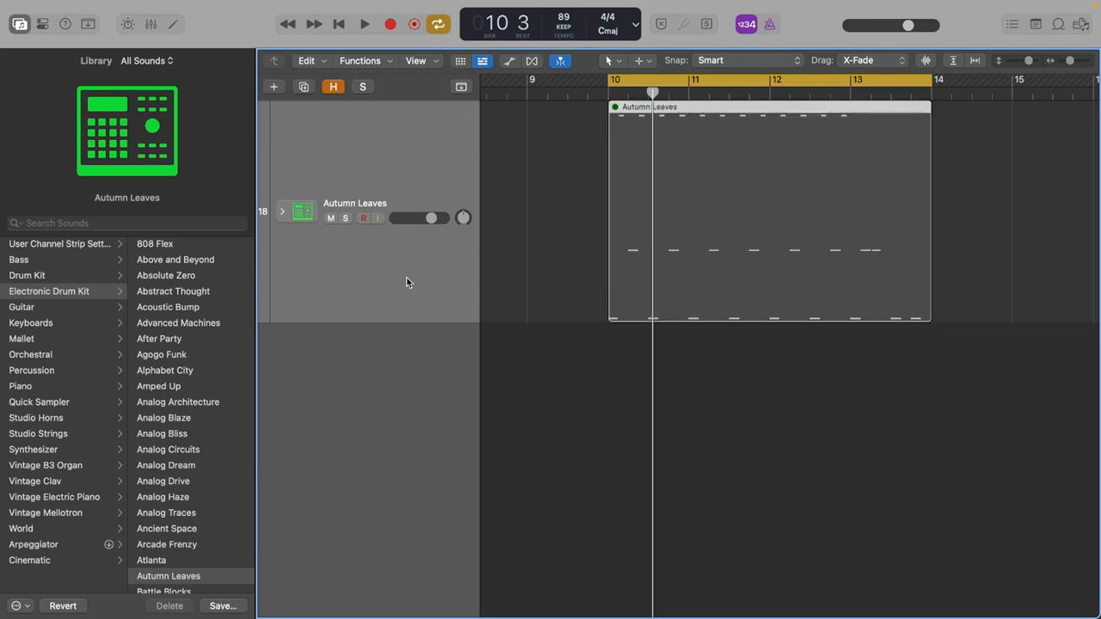
left_click(274, 86)
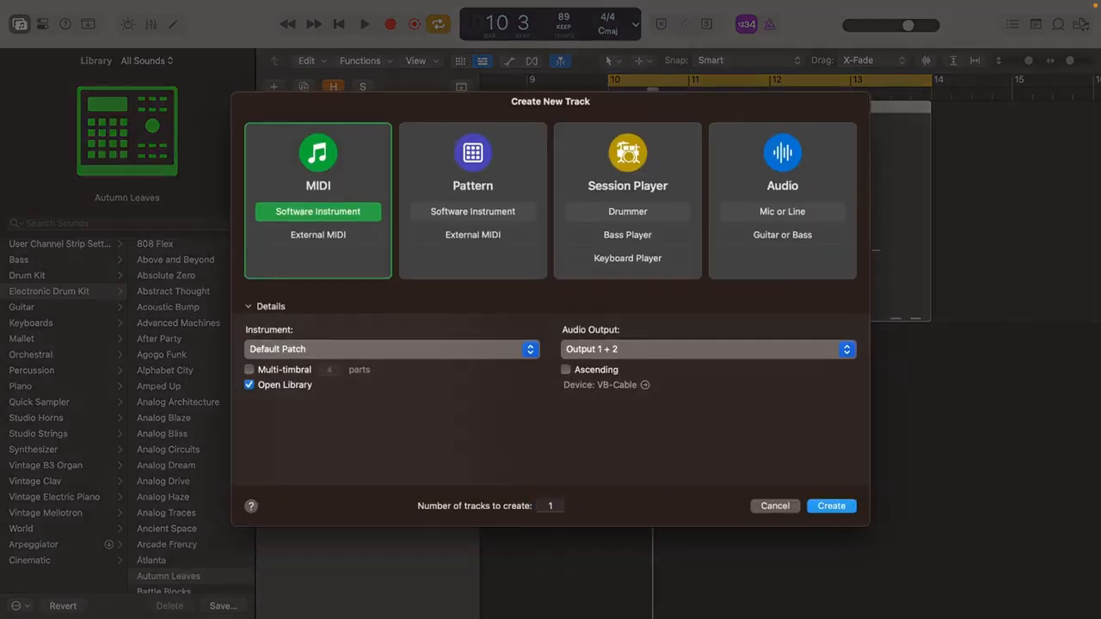
left_click(832, 507)
left_click(33, 259)
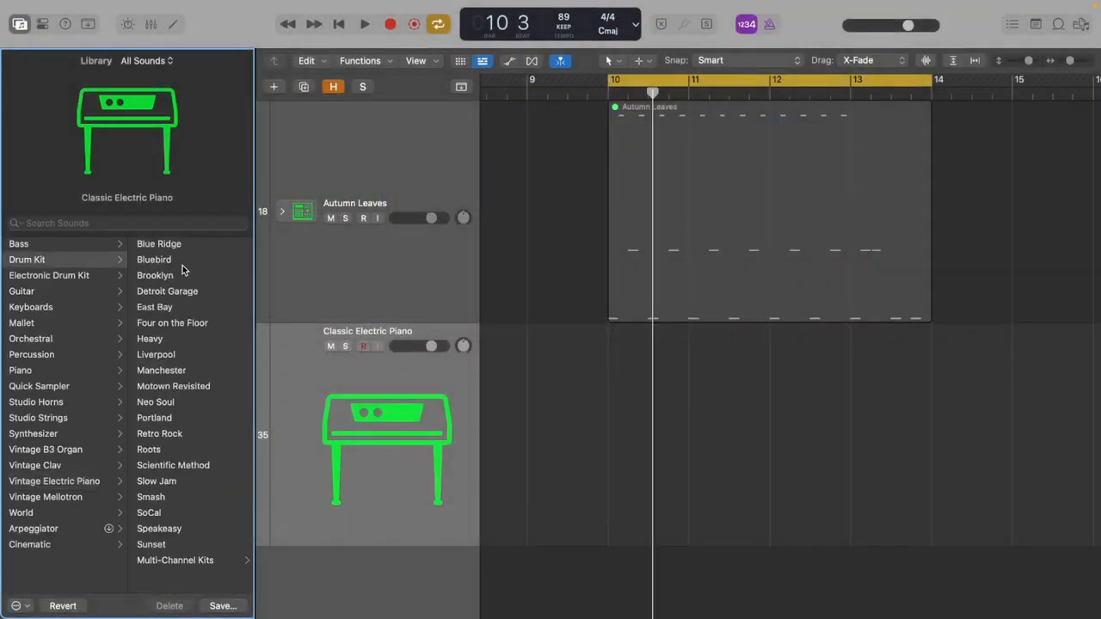
left_click(155, 307)
In the Piano Roll, build a one-bar East Bay beat at bar 10 with eighth-note closed hi-hats, kicks on 1 and 3, and snares on 2 and 4.
left_click(632, 104)
left_click(609, 81)
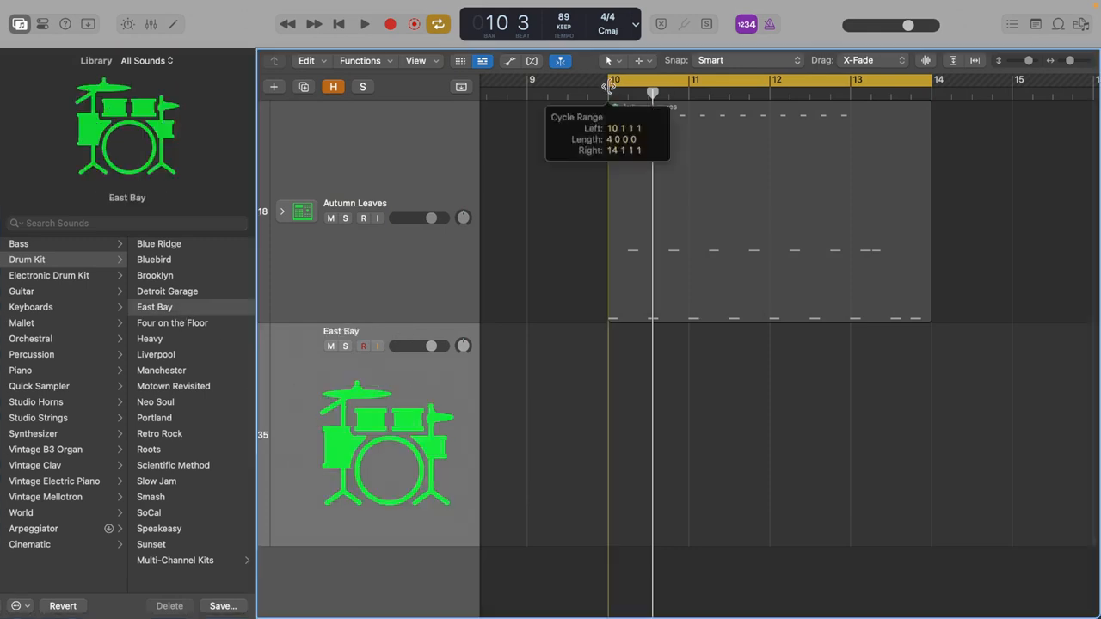
left_click(609, 93)
key("x")
key("x")
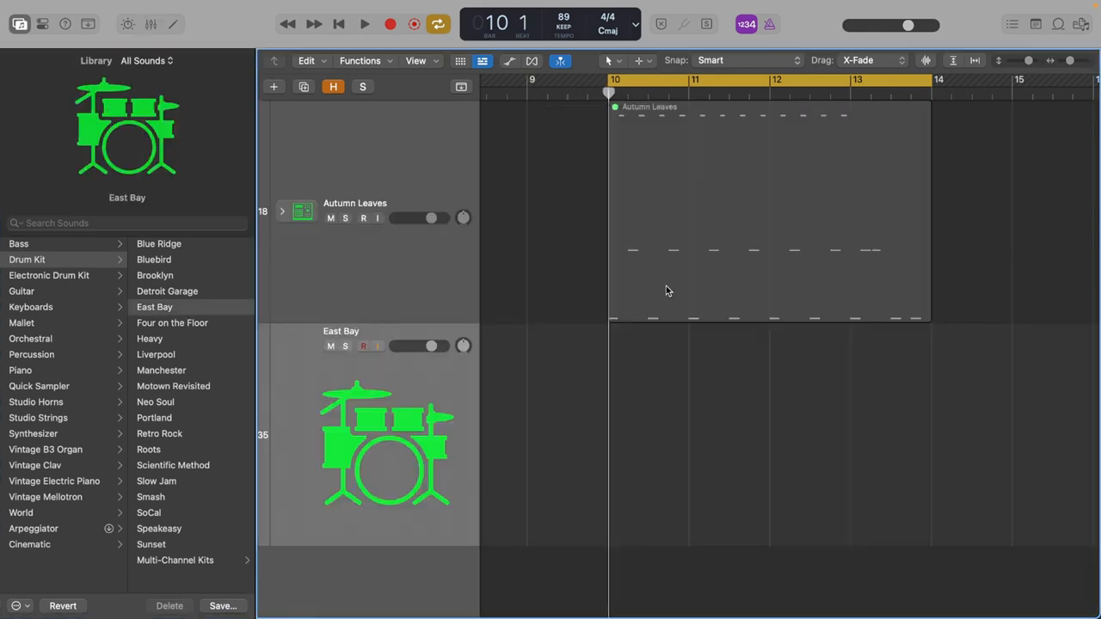
key("e")
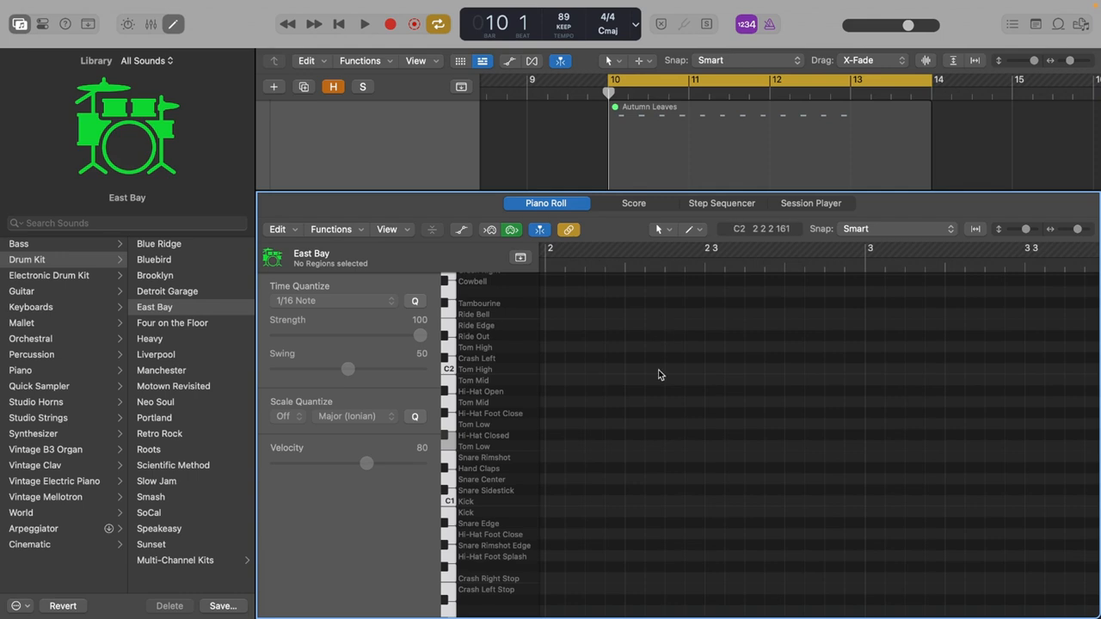
left_click(662, 182)
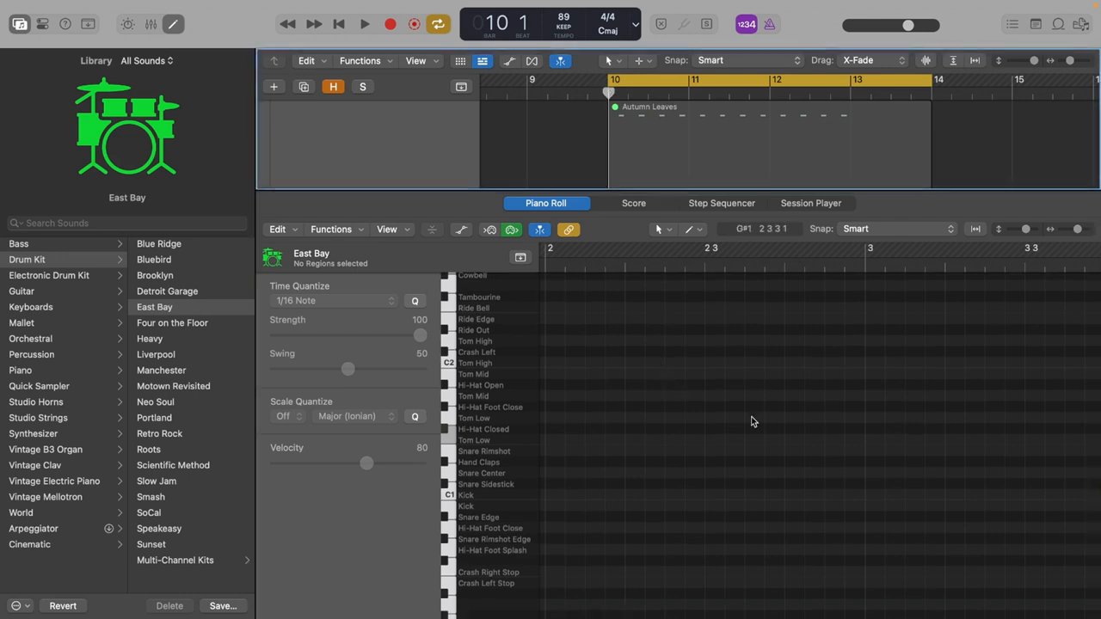
scroll(795, 419, "right", 5)
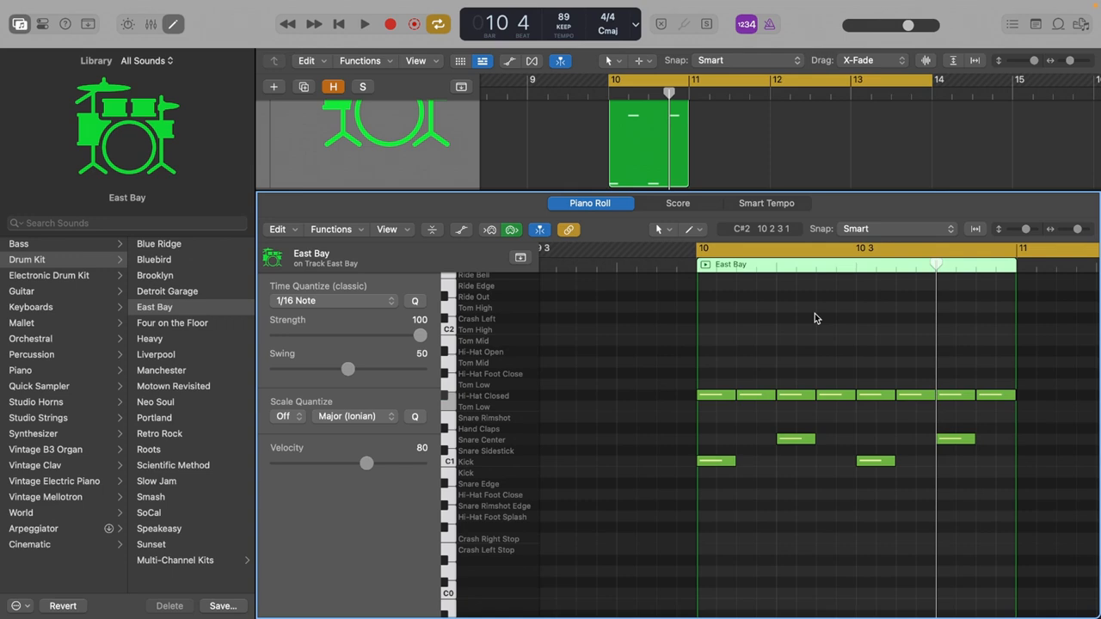
Play the new East Bay beat and shorten the cycle range to bar 10 only.
key("space")
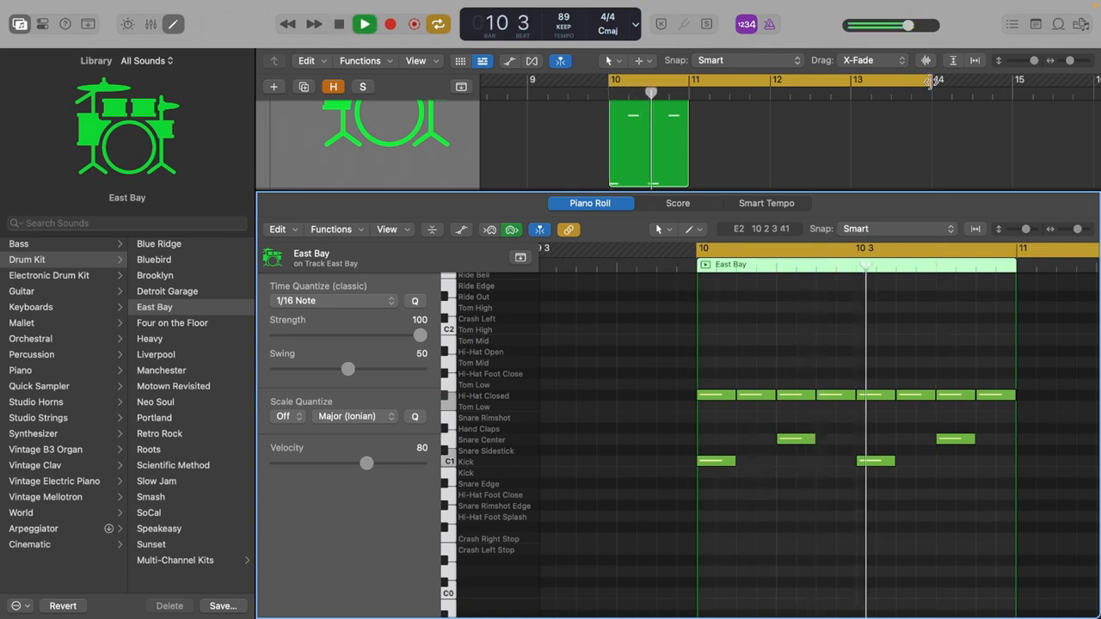
key("space")
left_click_drag(932, 82, 689, 83)
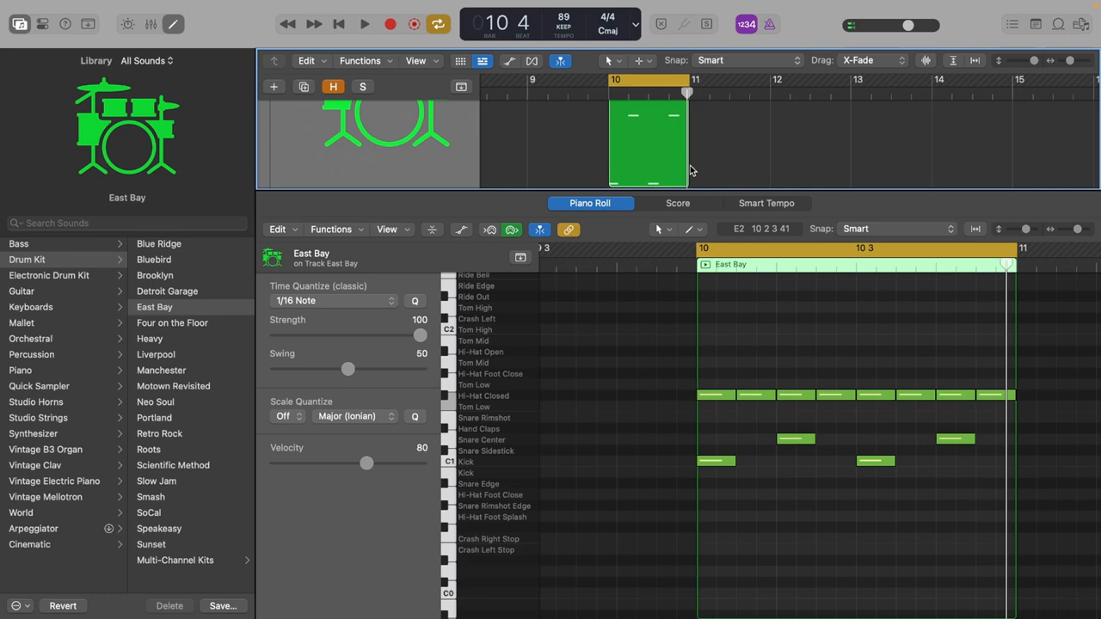
Select the four off-beat closed hi-hats in bar 10 and lower their velocity to 60.
left_click(747, 395)
left_click(784, 374)
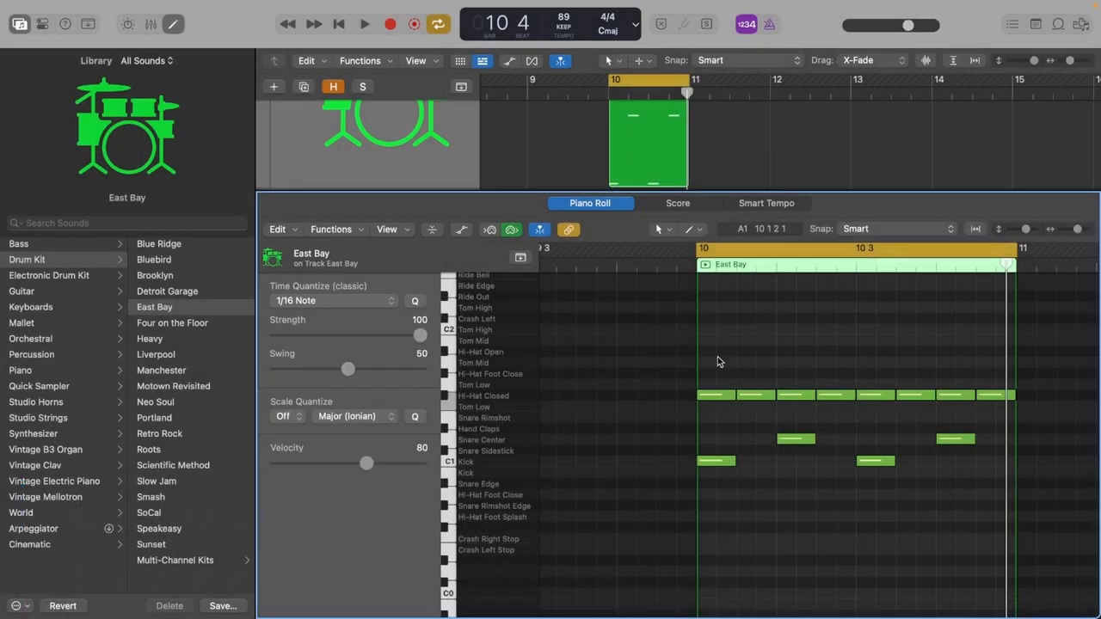
left_click(769, 395)
left_click(836, 395, "shift")
left_click(915, 395, "shift")
left_click(995, 395, "shift")
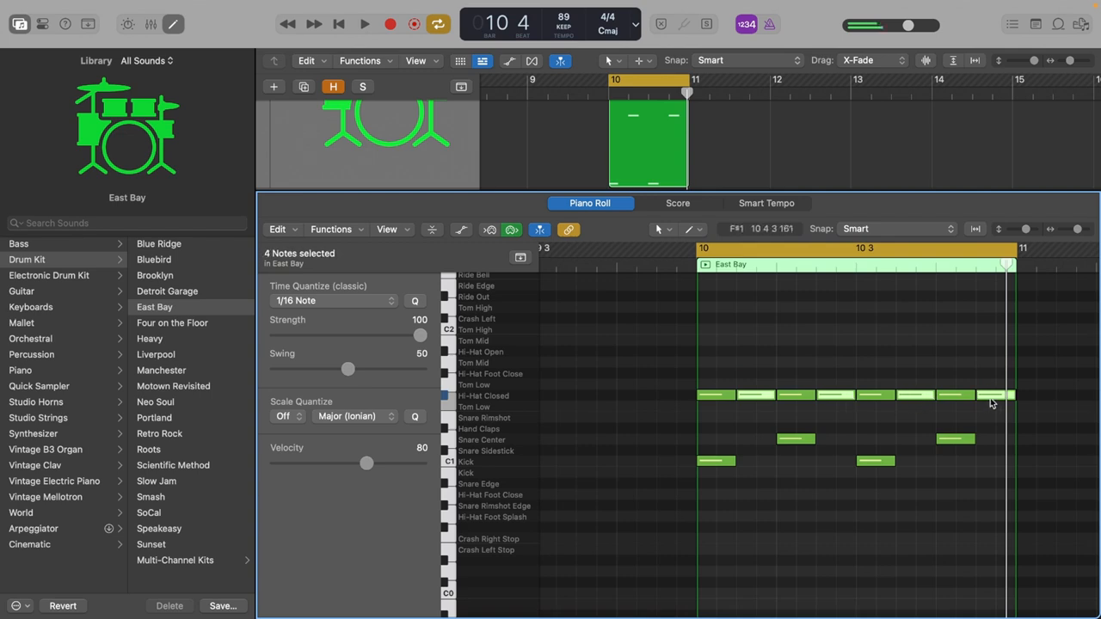
left_click_drag(759, 395, 755, 429)
left_click(784, 337)
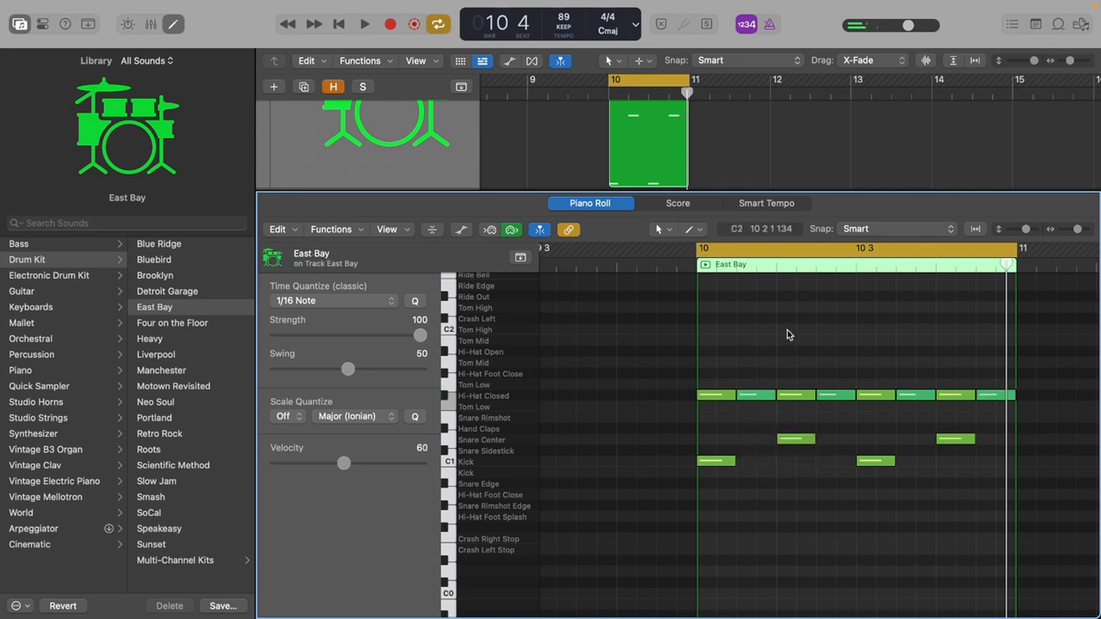
Raise the velocity of all notes in the beat, and set the four off-beat closed hi-hats to velocity 64.
left_click_drag(717, 349, 1042, 592)
left_click_drag(959, 441, 961, 419)
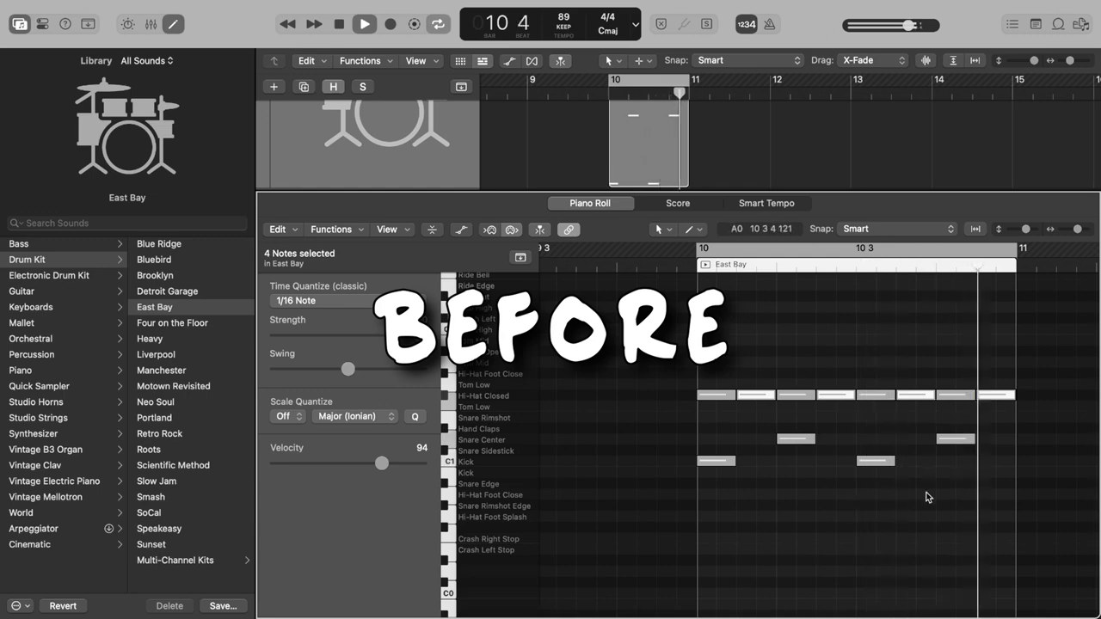
left_click_drag(829, 396, 829, 422)
left_click_drag(828, 422, 828, 428)
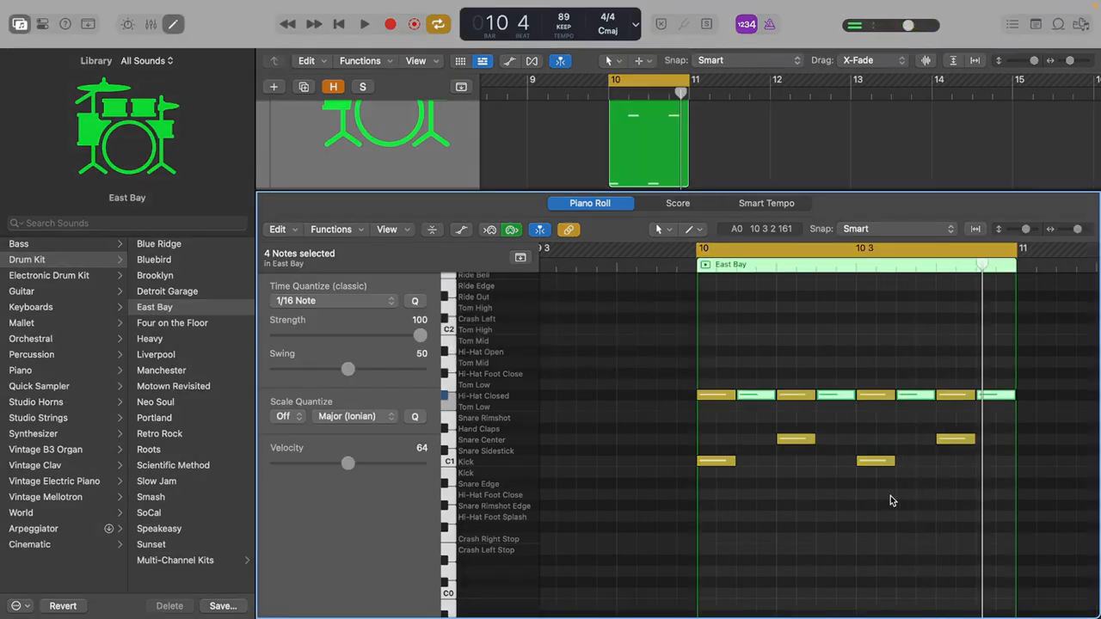
left_click(754, 377)
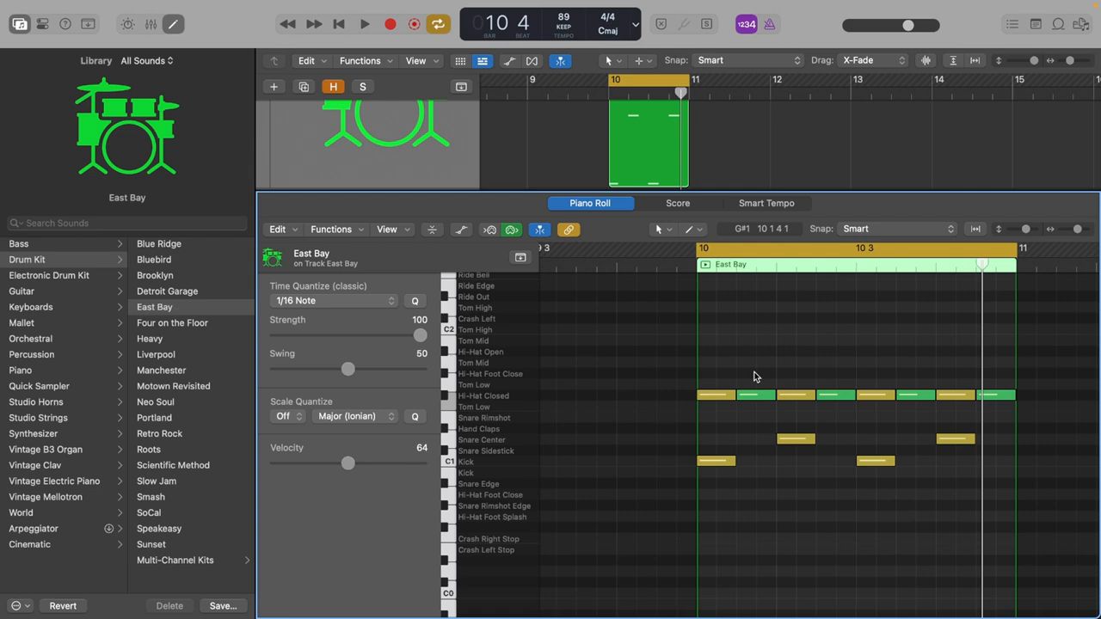